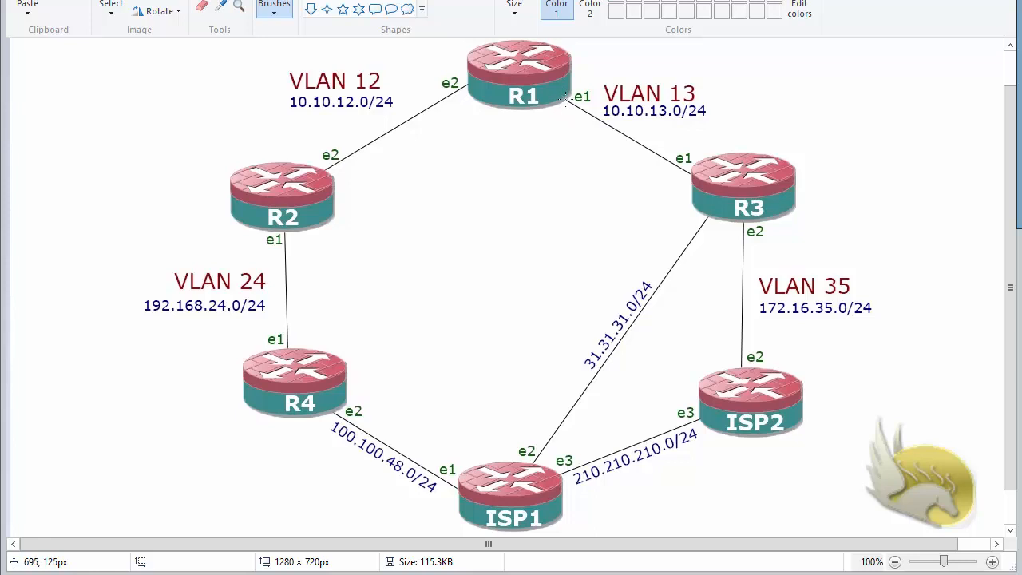
Sketch brush marks over the R1–R3 link and its 10.10.13.0/24 label on the topology diagram, and undo them
{"action": "mouse_move", "coordinate": [565, 100]}
{"action": "left_mouse_down"}
{"action": "mouse_move", "coordinate": [564, 116]}
{"action": "mouse_move", "coordinate": [617, 151]}
{"action": "mouse_move", "coordinate": [683, 165]}
{"action": "mouse_move", "coordinate": [672, 169]}
{"action": "mouse_move", "coordinate": [678, 160]}
{"action": "left_mouse_up"}
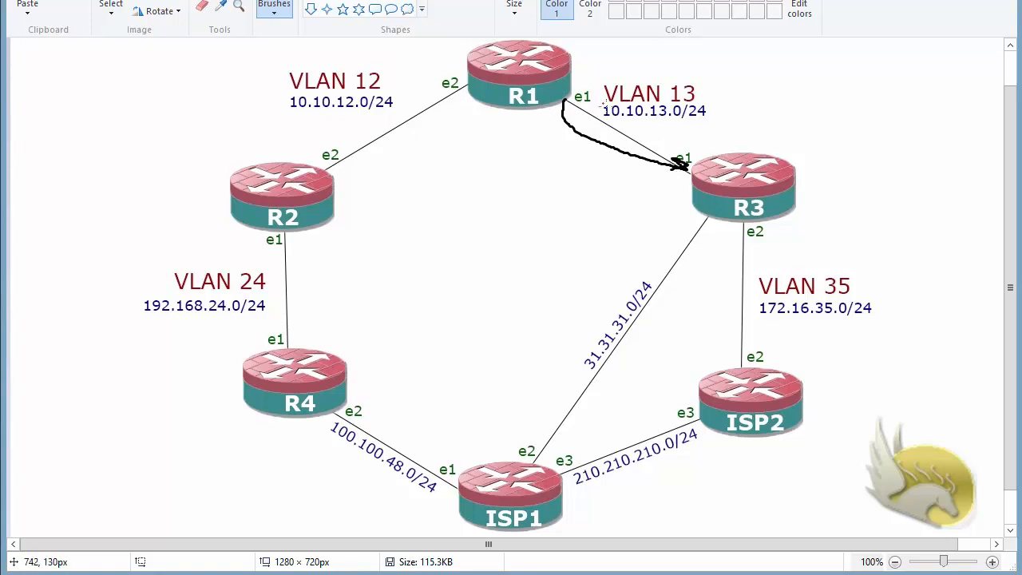
{"action": "left_click_drag", "start_coordinate": [603, 120], "coordinate": [678, 121]}
{"action": "key", "text": "ctrl+z"}
{"action": "key", "text": "ctrl+z"}
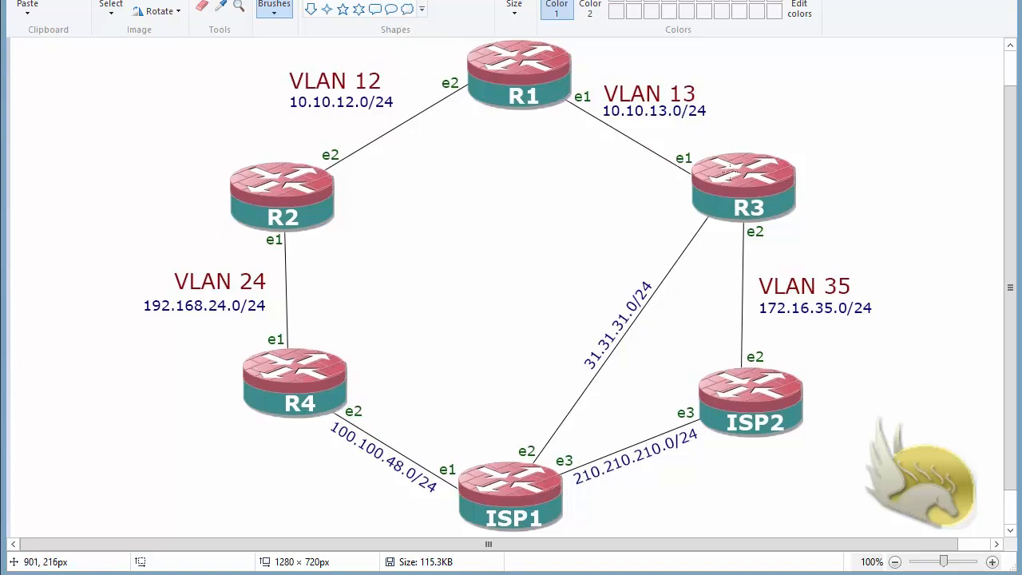
{"action": "left_click_drag", "start_coordinate": [739, 136], "coordinate": [733, 185]}
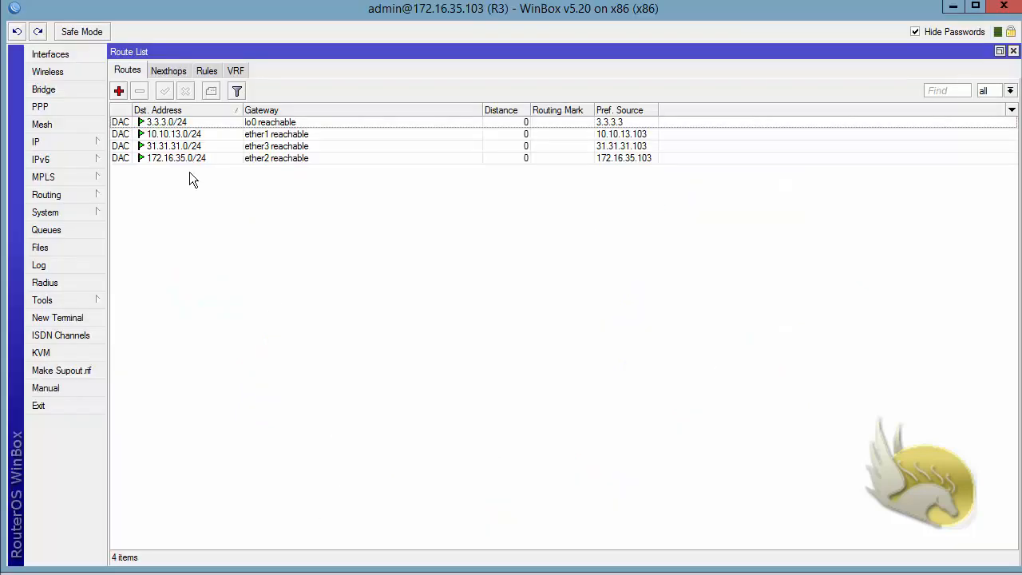
Check the 3.3.3.0/24 route on R3 in WinBox, and run a ping test to 3.3.3.3 from R1
{"action": "left_click", "coordinate": [176, 123]}
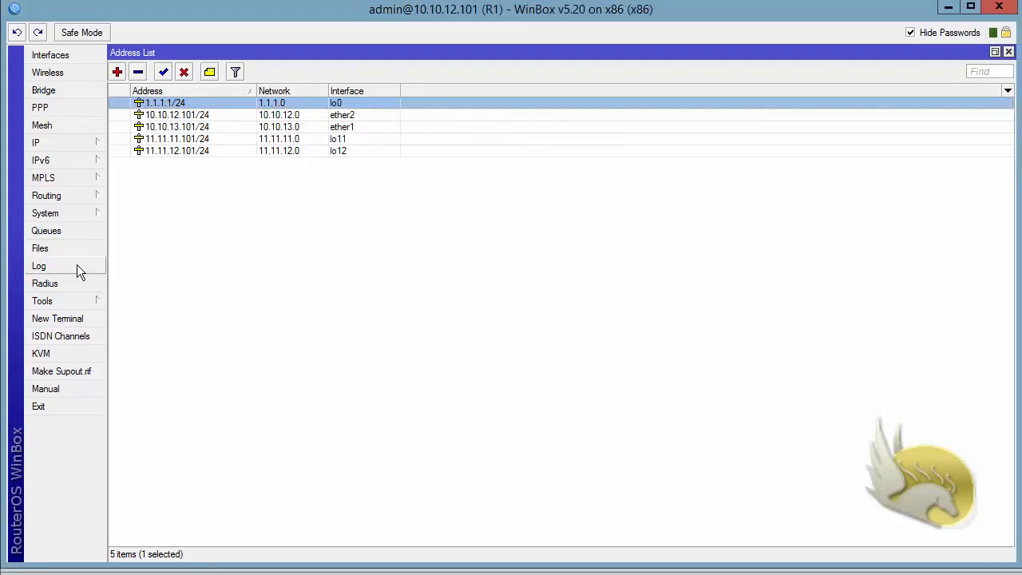
{"action": "left_click", "coordinate": [77, 297]}
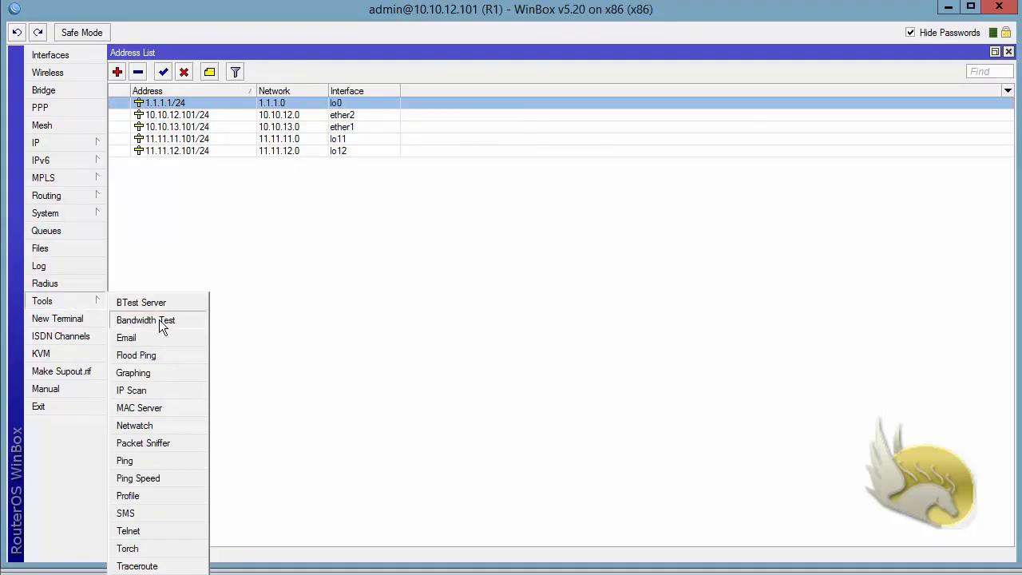
{"action": "left_click", "coordinate": [155, 459]}
{"action": "type", "text": "3.3.3.3"}
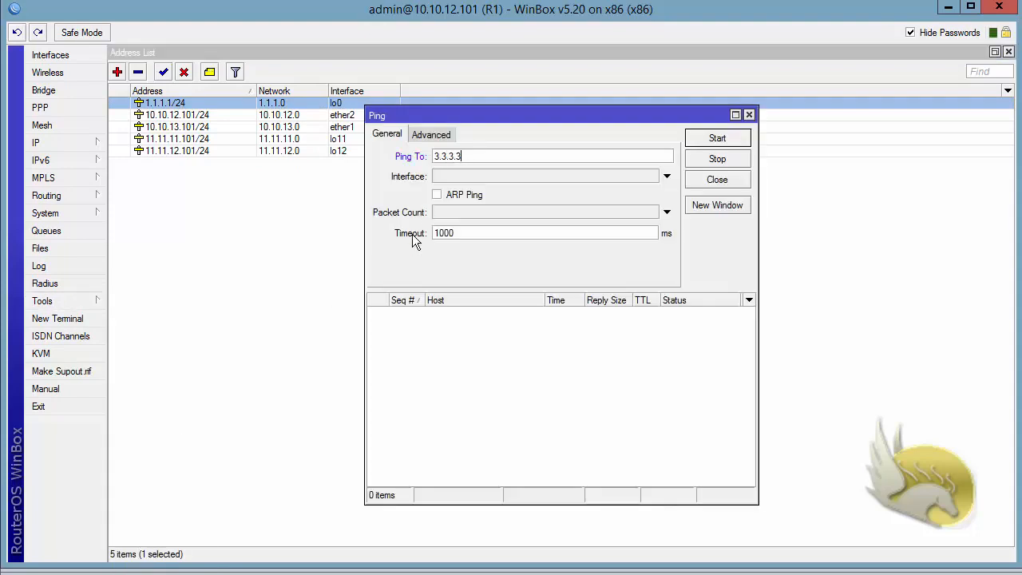
{"action": "left_click", "coordinate": [732, 137]}
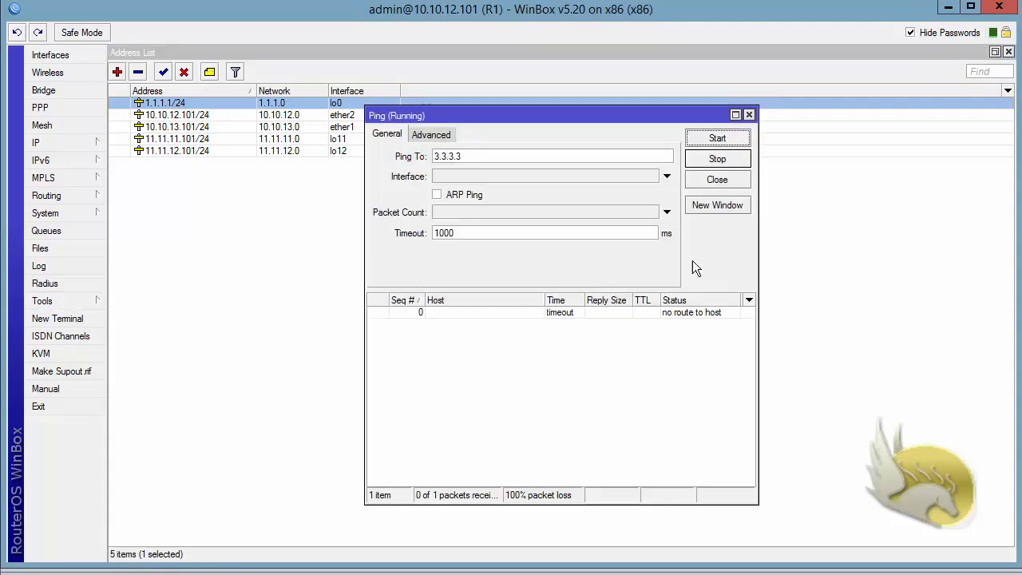
{"action": "left_click", "coordinate": [684, 313]}
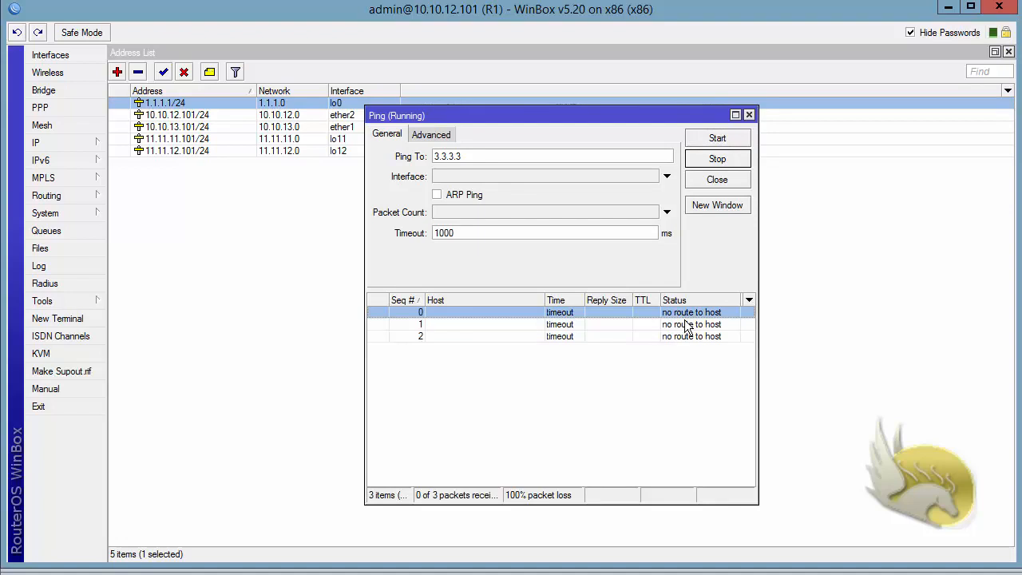
{"action": "left_click", "coordinate": [708, 161]}
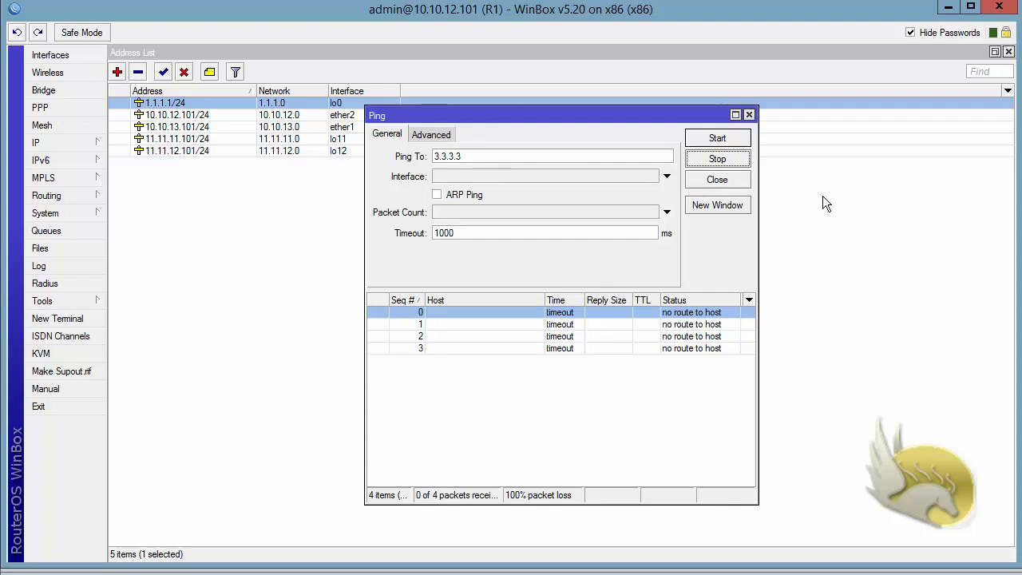
{"action": "left_click", "coordinate": [749, 114]}
Create a new IP route on R1 with destination address 3.3.3.0/24
{"action": "left_click", "coordinate": [32, 144]}
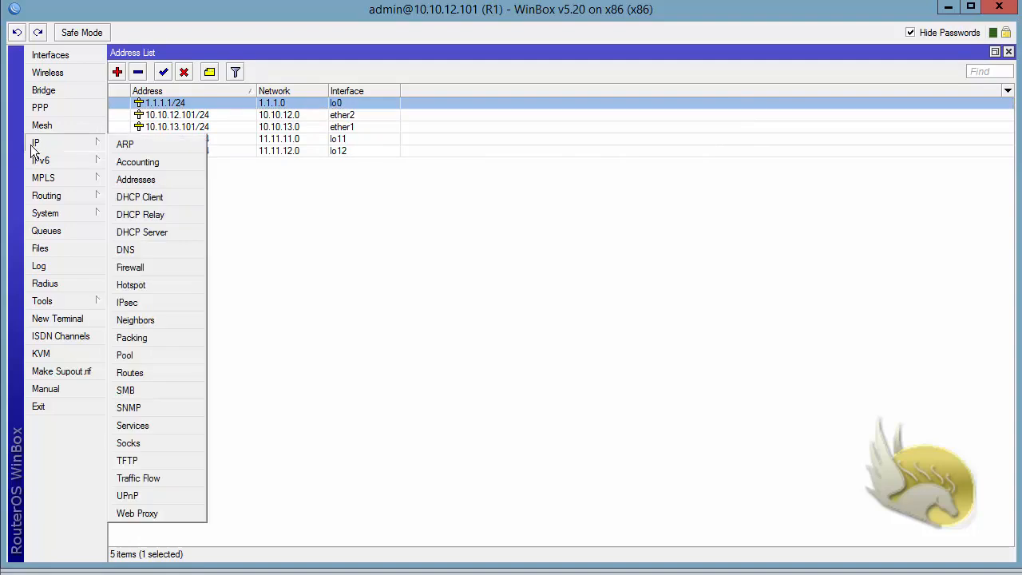
{"action": "left_click", "coordinate": [167, 369]}
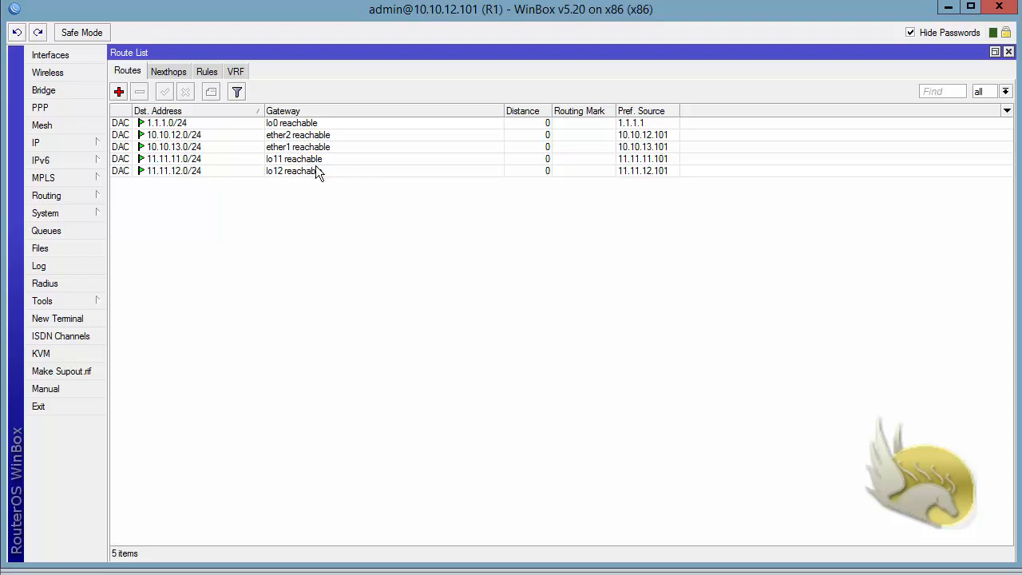
{"action": "left_click", "coordinate": [120, 92]}
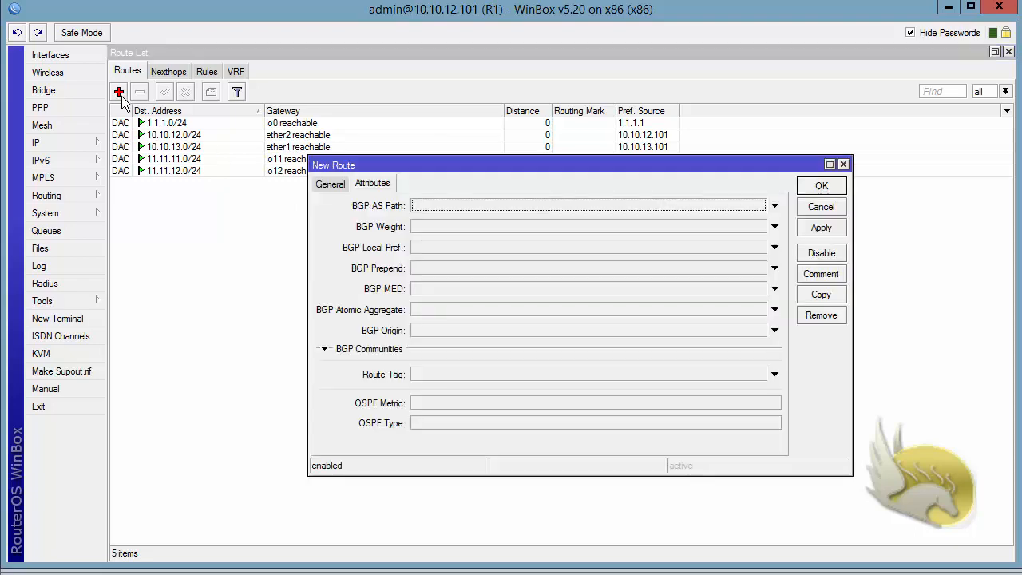
{"action": "left_click", "coordinate": [327, 186]}
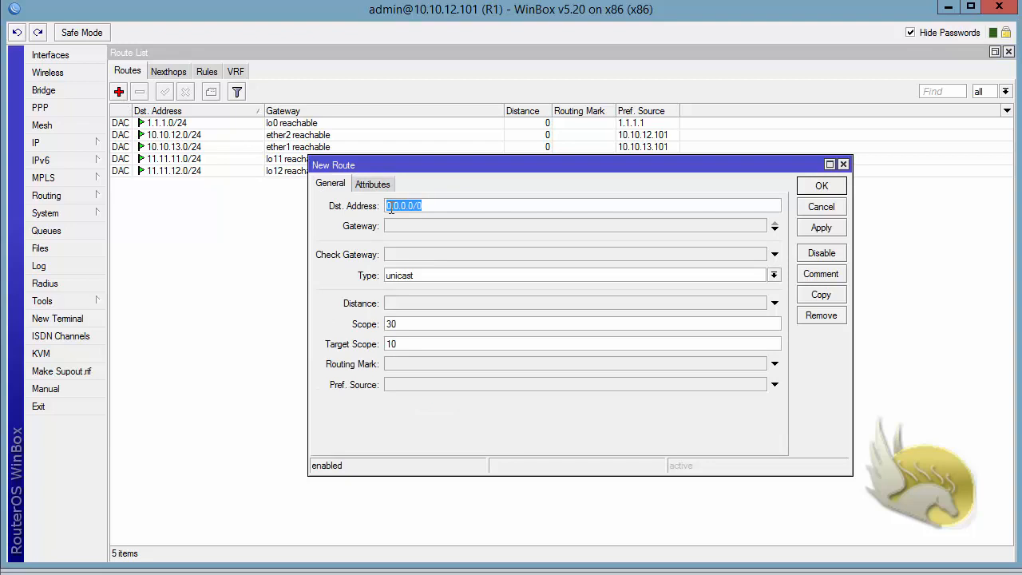
{"action": "type", "text": "3.3.3.0/24"}
Set the new route's gateway to 10.10.13.103, save it, and check its entry in R1's route list
{"action": "left_click", "coordinate": [397, 230]}
{"action": "double_click", "coordinate": [423, 226]}
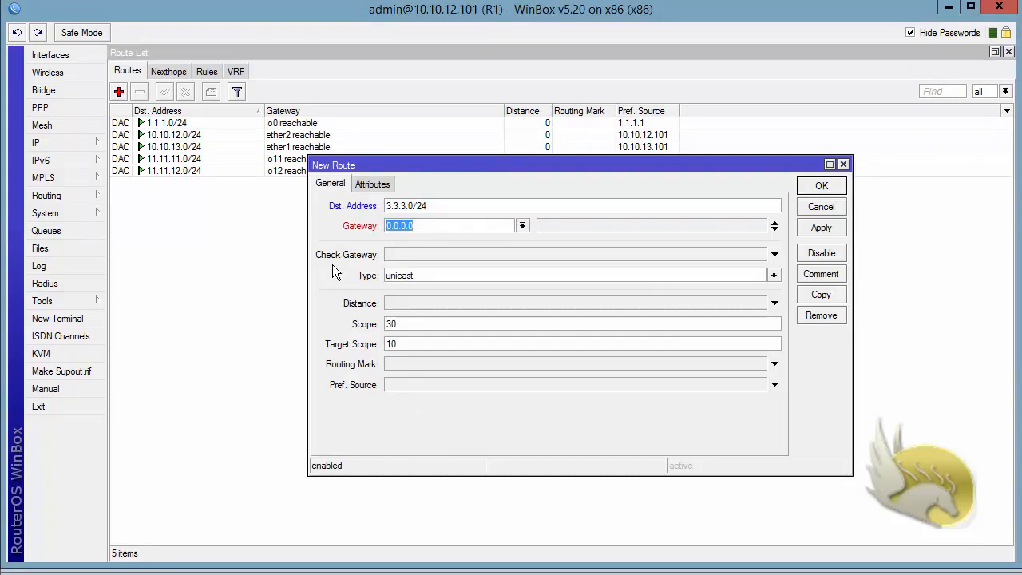
{"action": "type", "text": "1"}
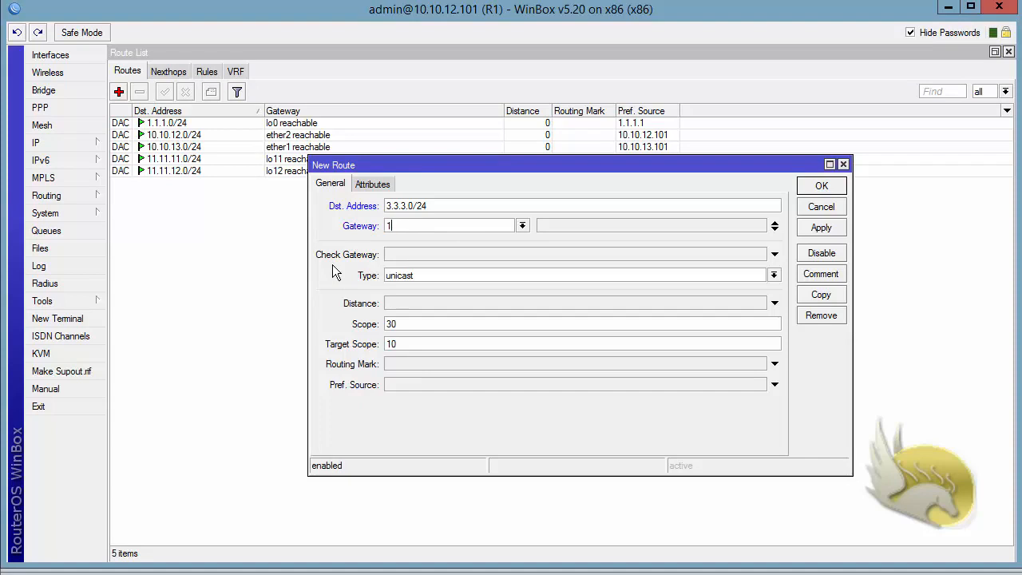
{"action": "type", "text": "0.10.13.103"}
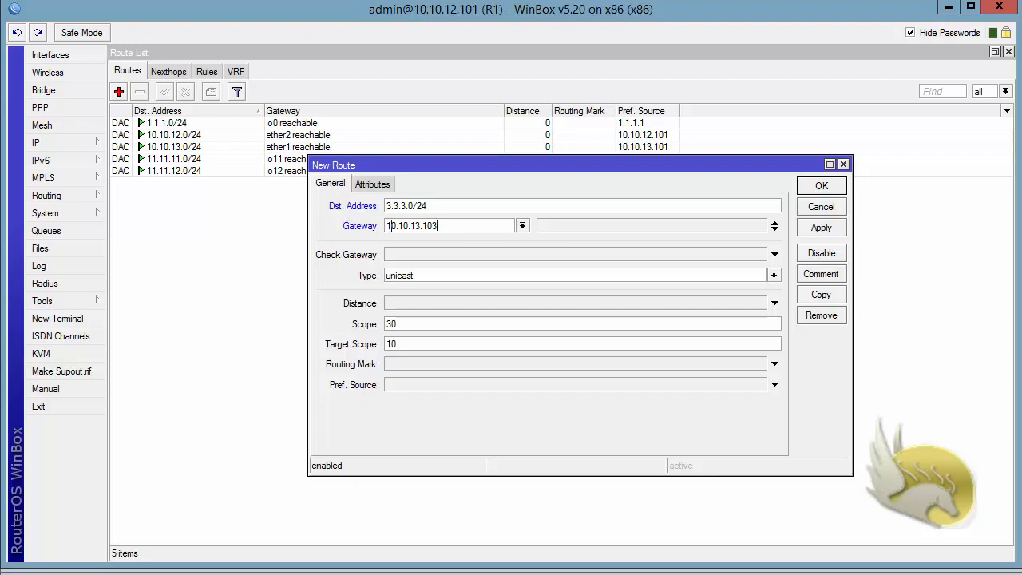
{"action": "left_click_drag", "start_coordinate": [450, 226], "coordinate": [361, 238]}
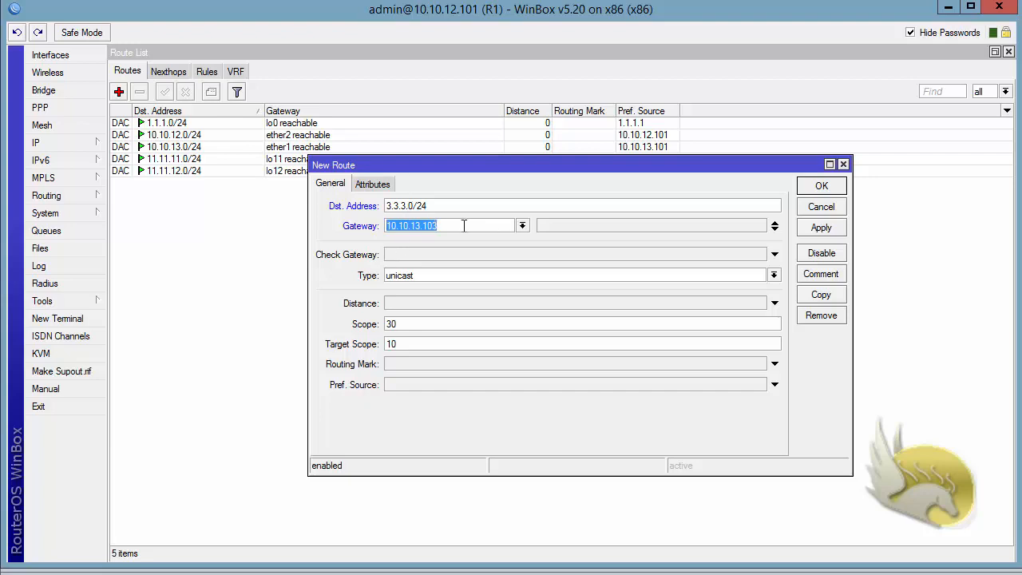
{"action": "left_click", "coordinate": [824, 186]}
{"action": "left_click", "coordinate": [195, 134]}
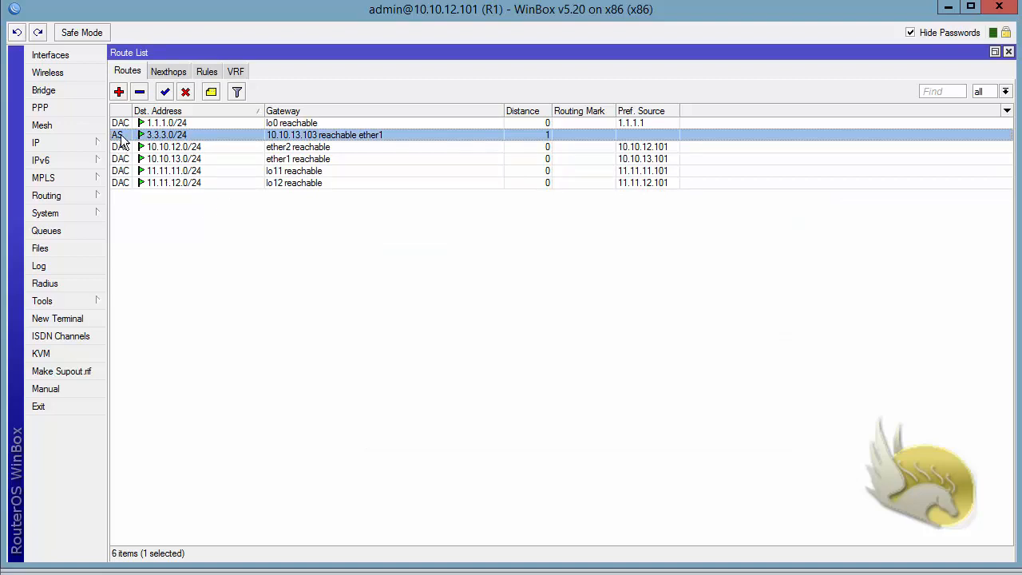
{"action": "mouse_move", "coordinate": [121, 140]}
Repeat the ping to 3.3.3.3 from R1 with the static route in place, and stop it
{"action": "left_click", "coordinate": [79, 301]}
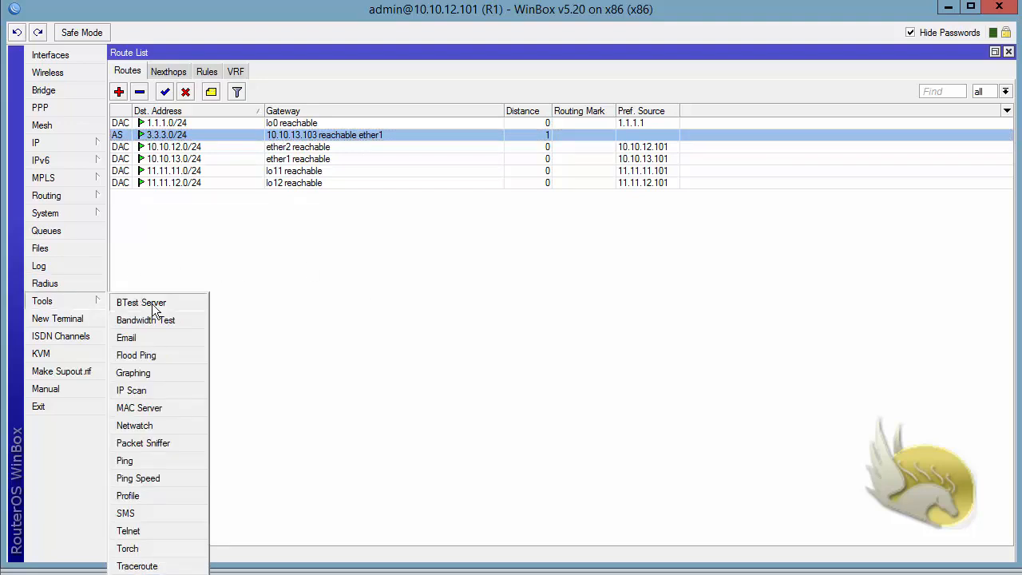
{"action": "left_click", "coordinate": [160, 461]}
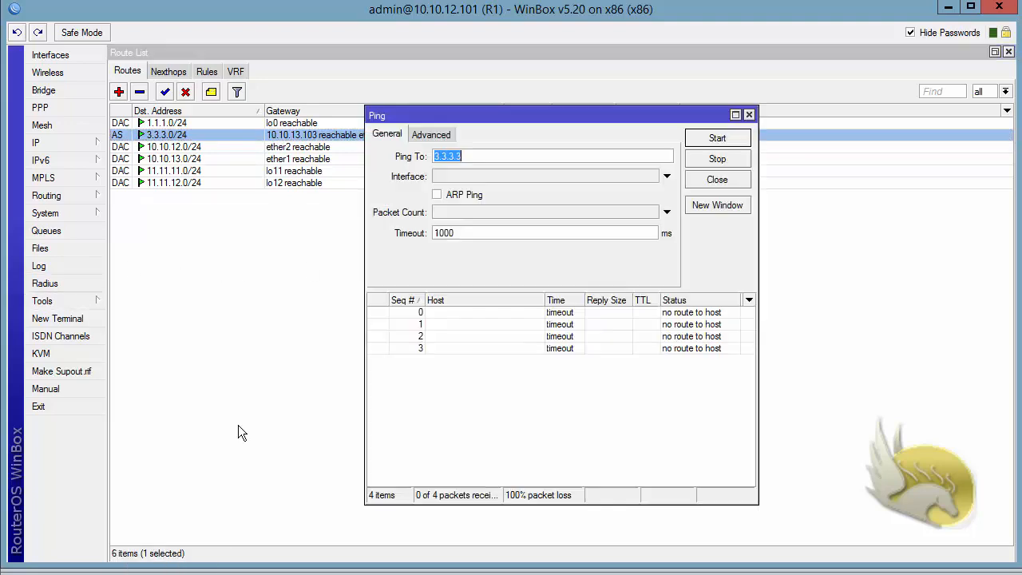
{"action": "left_click", "coordinate": [717, 139]}
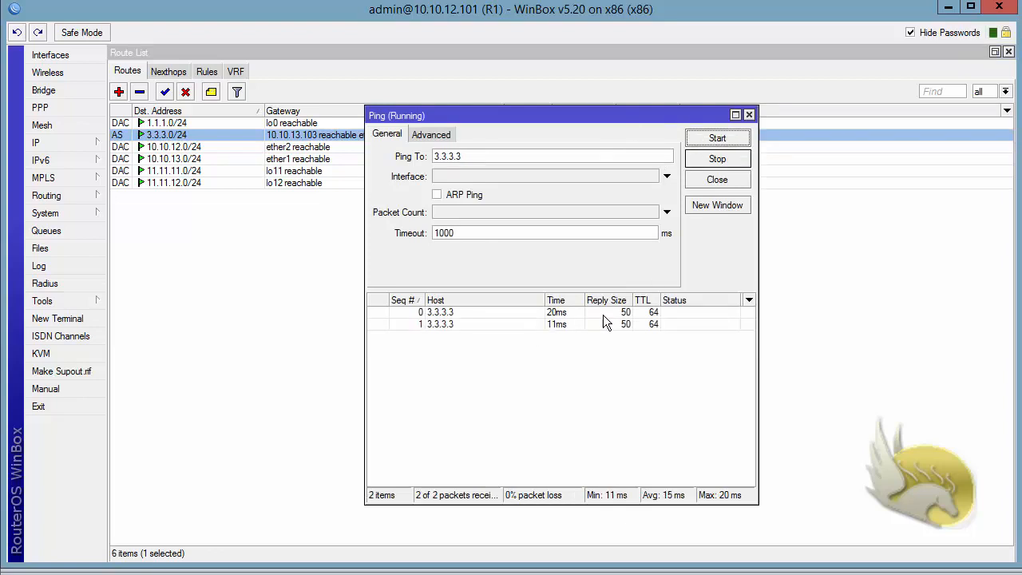
{"action": "left_click", "coordinate": [693, 163]}
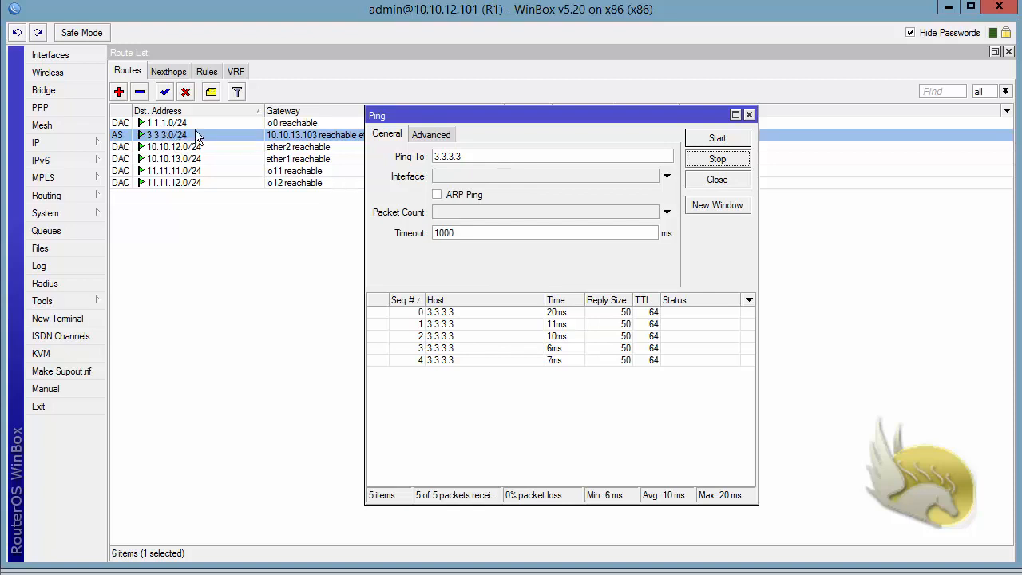
Set the ping's source address to 1.1.1.1, run it against 3.3.3.3, and stop it
{"action": "left_click", "coordinate": [416, 137]}
{"action": "left_click", "coordinate": [456, 156]}
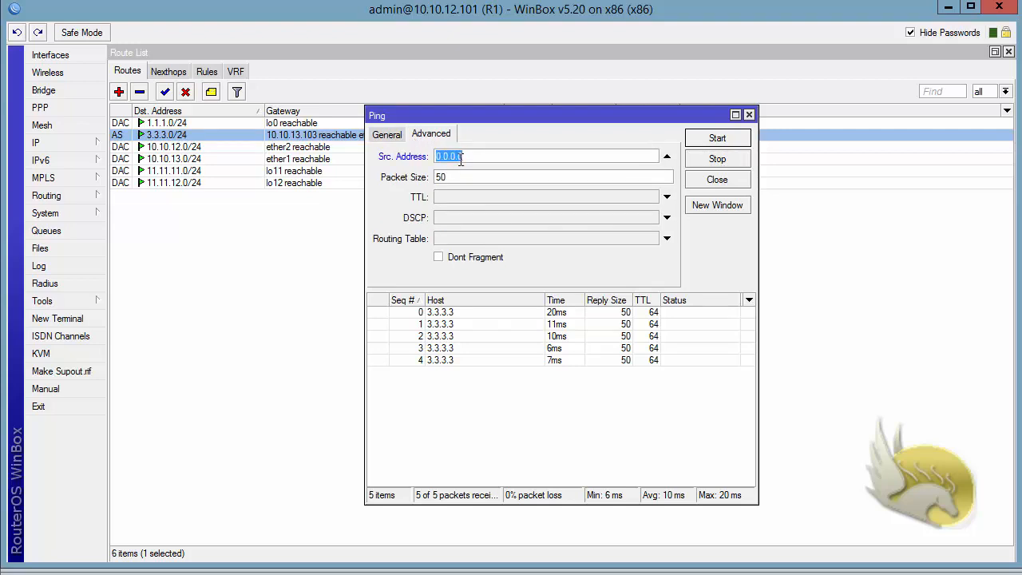
{"action": "type", "text": "1.1.1.1"}
{"action": "left_click_drag", "start_coordinate": [463, 157], "coordinate": [380, 183]}
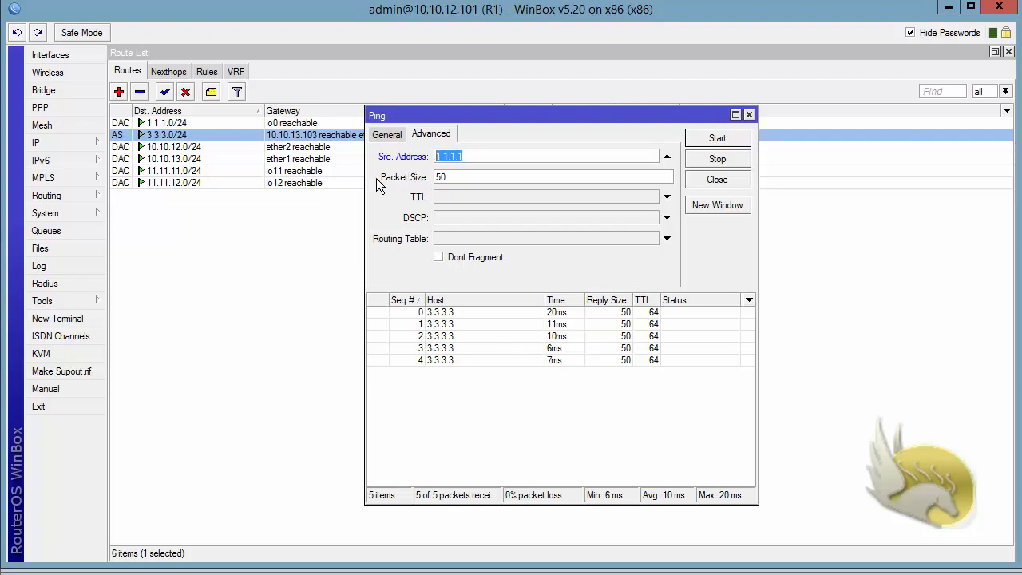
{"action": "left_click", "coordinate": [386, 134]}
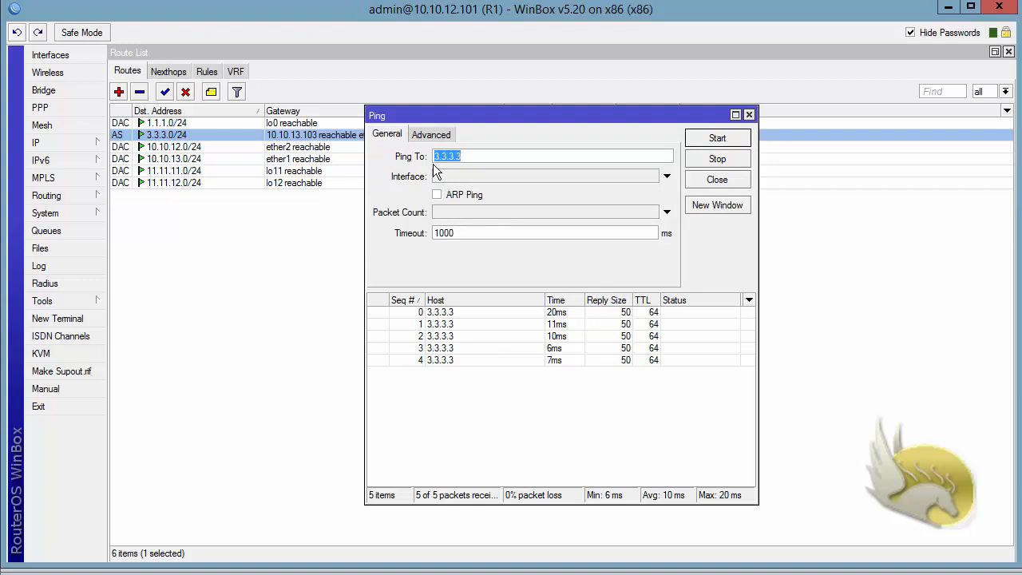
{"action": "left_click", "coordinate": [717, 140]}
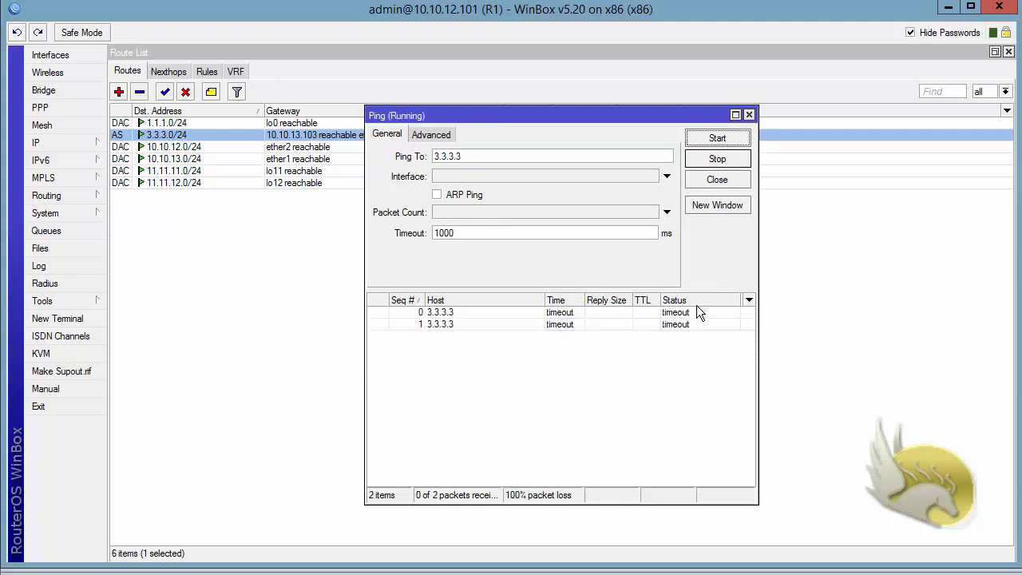
{"action": "left_click", "coordinate": [699, 307]}
{"action": "left_click", "coordinate": [709, 164]}
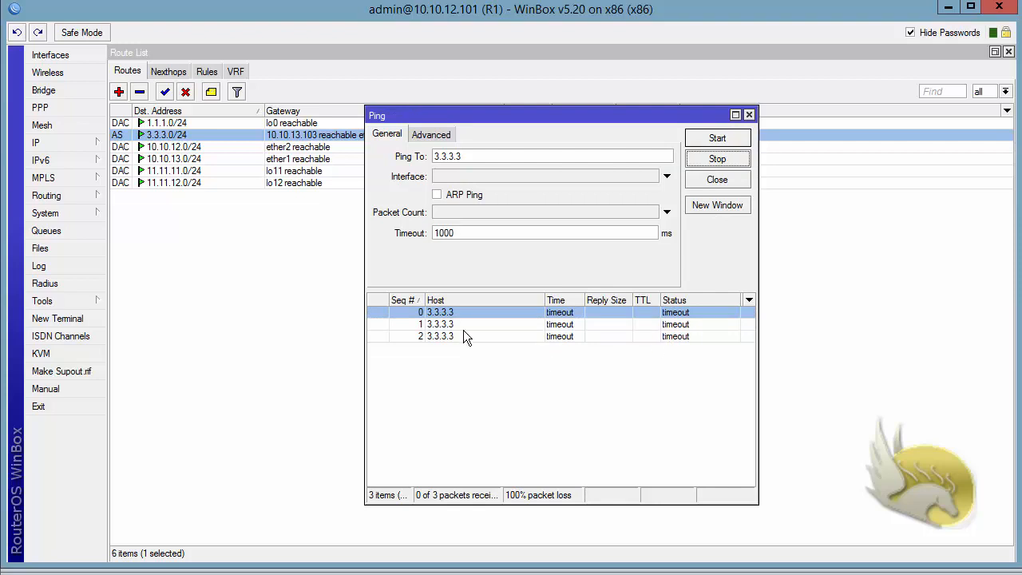
{"action": "double_click", "coordinate": [471, 157]}
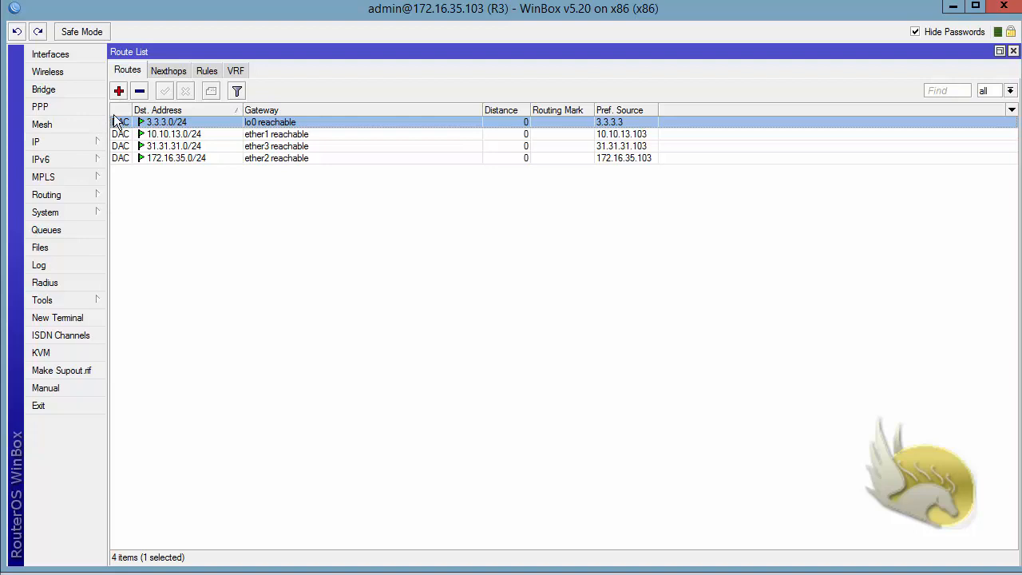
Add a static return route on R3 to destination 1.1.1.0/24 through gateway 10.10.13.101
{"action": "left_click", "coordinate": [118, 91]}
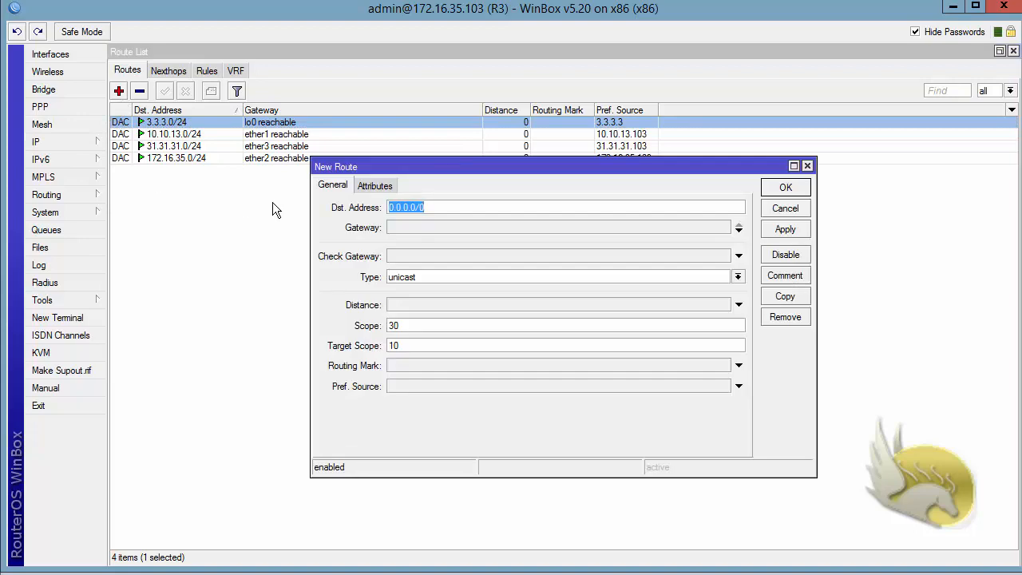
{"action": "type", "text": "1.1.1.0/24"}
{"action": "left_click", "coordinate": [409, 230]}
{"action": "left_click_drag", "start_coordinate": [423, 229], "coordinate": [341, 229]}
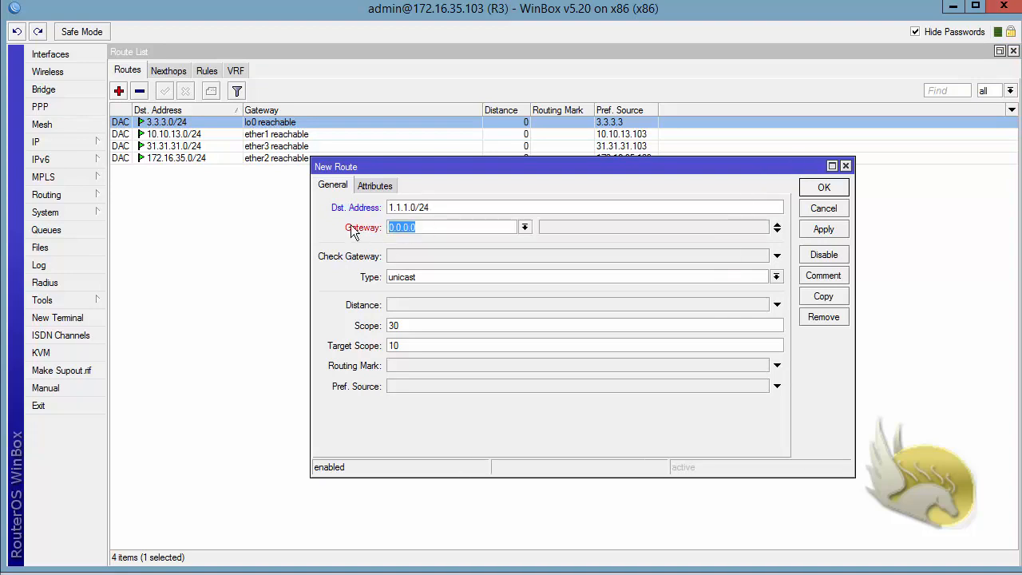
{"action": "type", "text": "1.10"}
{"action": "key", "text": "BackSpace"}
{"action": "key", "text": "BackSpace"}
{"action": "type", "text": "0.10.13.101"}
{"action": "left_click", "coordinate": [824, 189]}
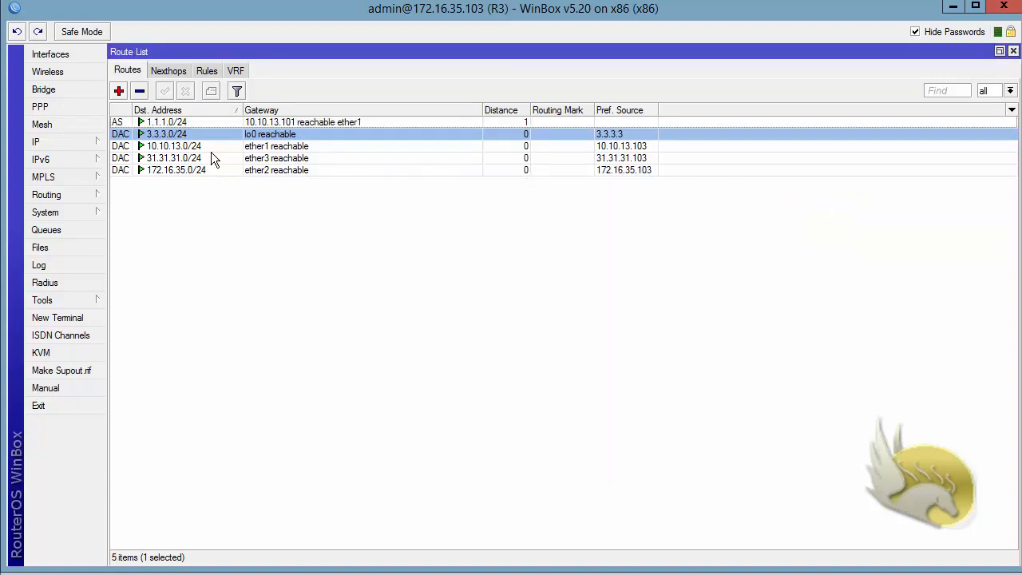
{"action": "left_click", "coordinate": [249, 124]}
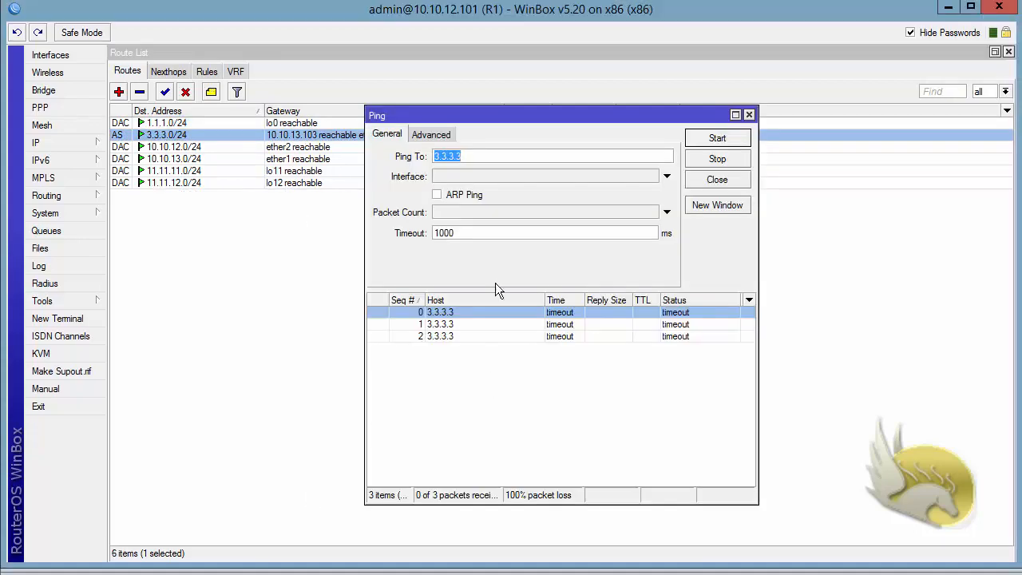
Switch back to R1, verify the 1.1.1.1 source address, and ping 3.3.3.3 again
{"action": "left_click", "coordinate": [431, 134]}
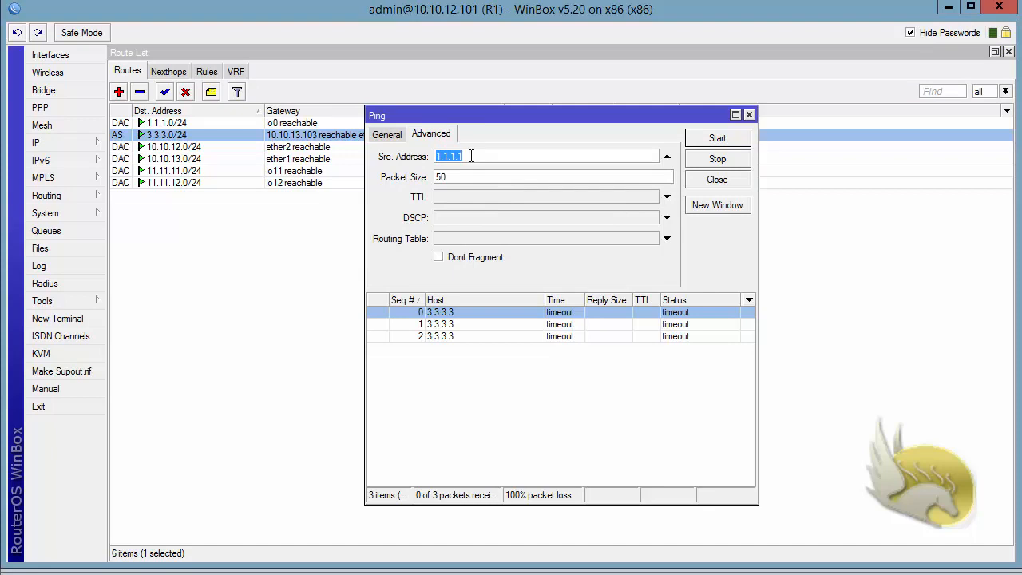
{"action": "left_click", "coordinate": [384, 135]}
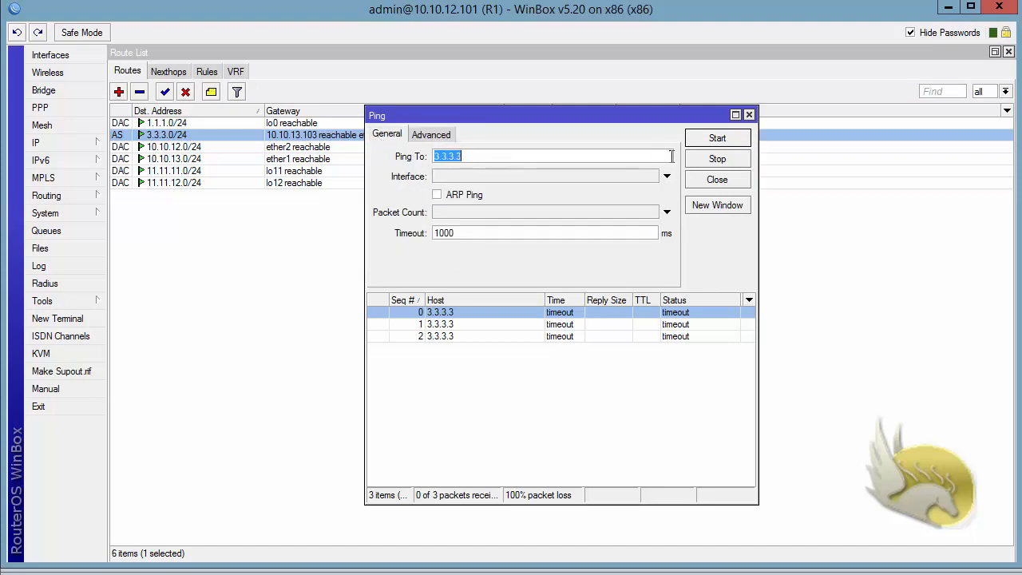
{"action": "left_click", "coordinate": [698, 146]}
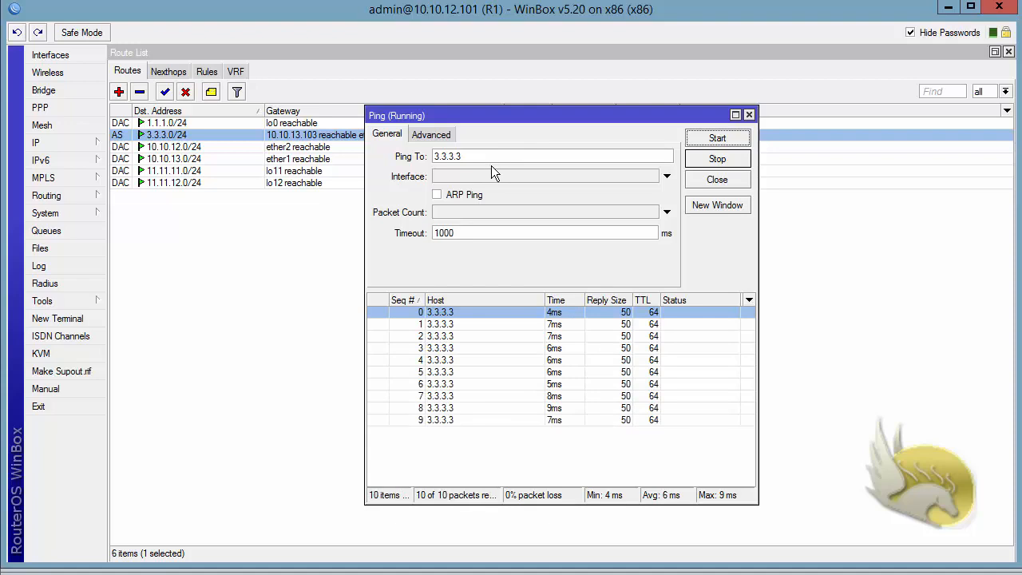
Stop the running ping to 3.3.3.3 on R1 and close the ping tool
{"action": "left_click", "coordinate": [717, 158]}
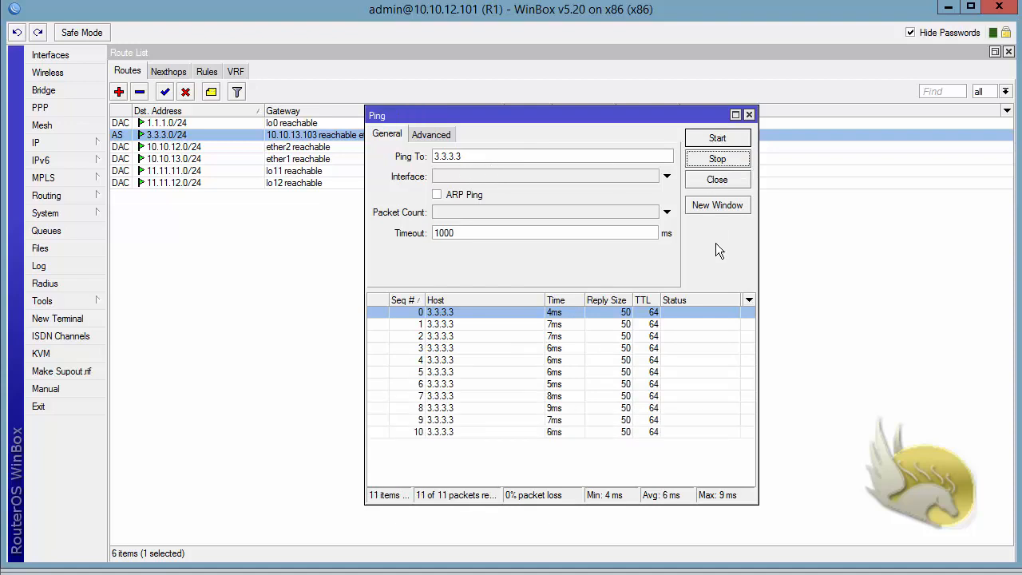
{"action": "left_click", "coordinate": [716, 181]}
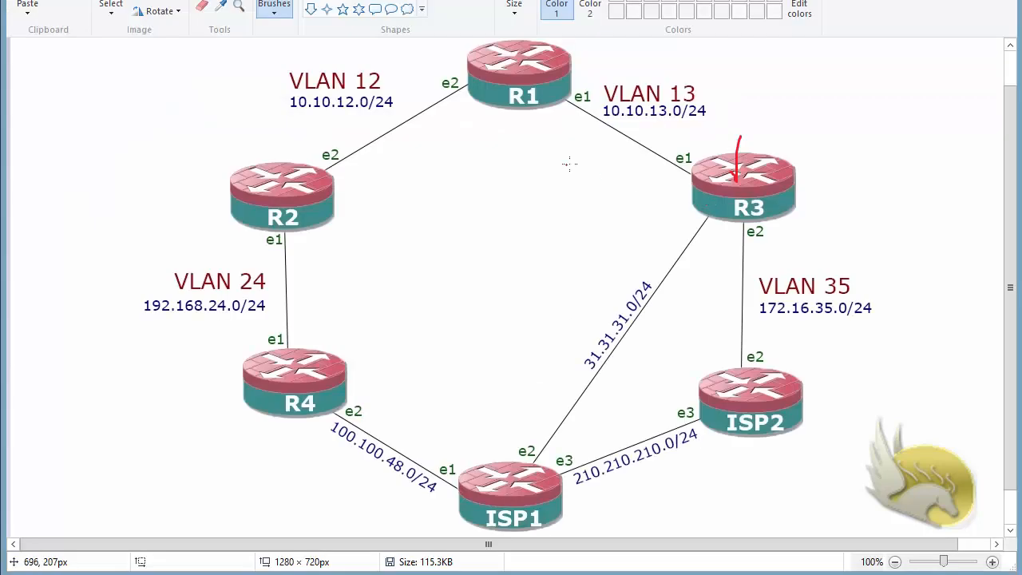
Switch to the network diagram in Paint, undo the stray stroke on R3, and draw red check marks on R4 and R3
{"action": "key", "text": "ctrl+z"}
{"action": "mouse_move", "coordinate": [290, 364]}
{"action": "left_mouse_down"}
{"action": "mouse_move", "coordinate": [297, 375]}
{"action": "mouse_move", "coordinate": [325, 323]}
{"action": "left_mouse_up"}
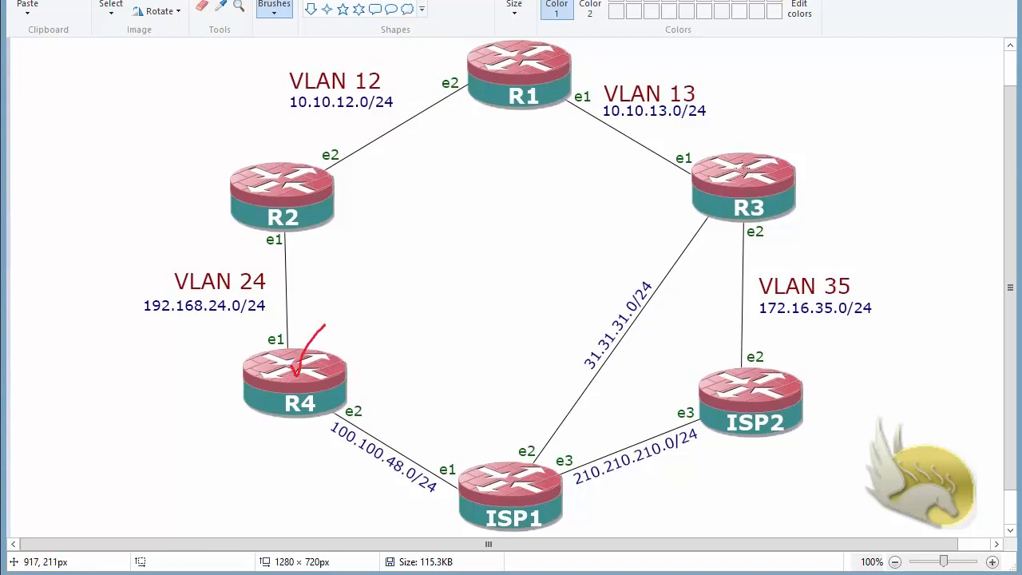
{"action": "left_click_drag", "start_coordinate": [741, 166], "coordinate": [767, 118]}
Draw the traffic path on the diagram with red arrows from R3 to R1, R1 to R2, and R2 to R4
{"action": "mouse_move", "coordinate": [741, 176]}
{"action": "left_mouse_down"}
{"action": "mouse_move", "coordinate": [731, 108]}
{"action": "mouse_move", "coordinate": [610, 69]}
{"action": "mouse_move", "coordinate": [590, 93]}
{"action": "left_mouse_up"}
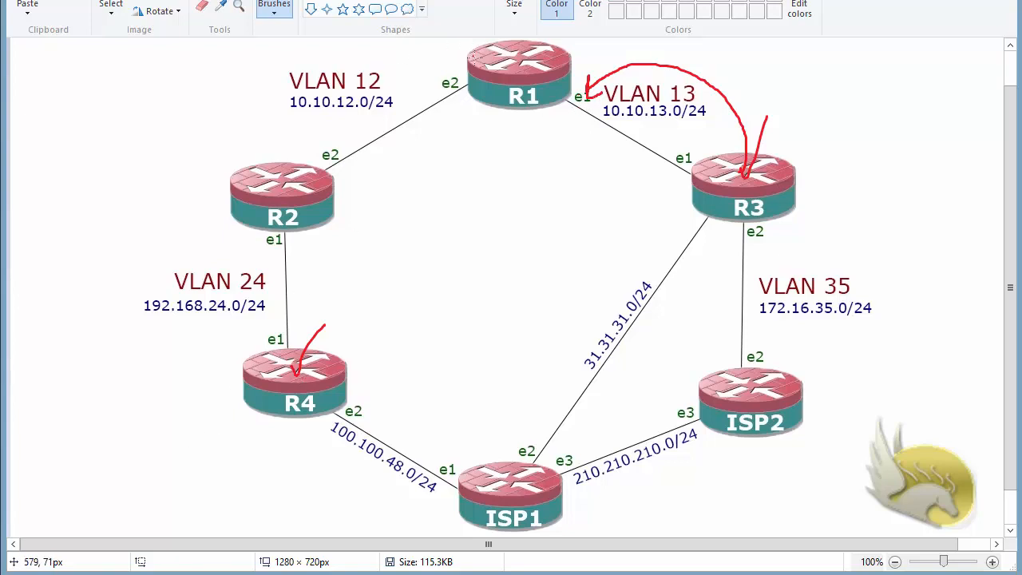
{"action": "mouse_move", "coordinate": [490, 65]}
{"action": "left_mouse_down"}
{"action": "mouse_move", "coordinate": [379, 103]}
{"action": "mouse_move", "coordinate": [339, 168]}
{"action": "mouse_move", "coordinate": [372, 163]}
{"action": "left_mouse_up"}
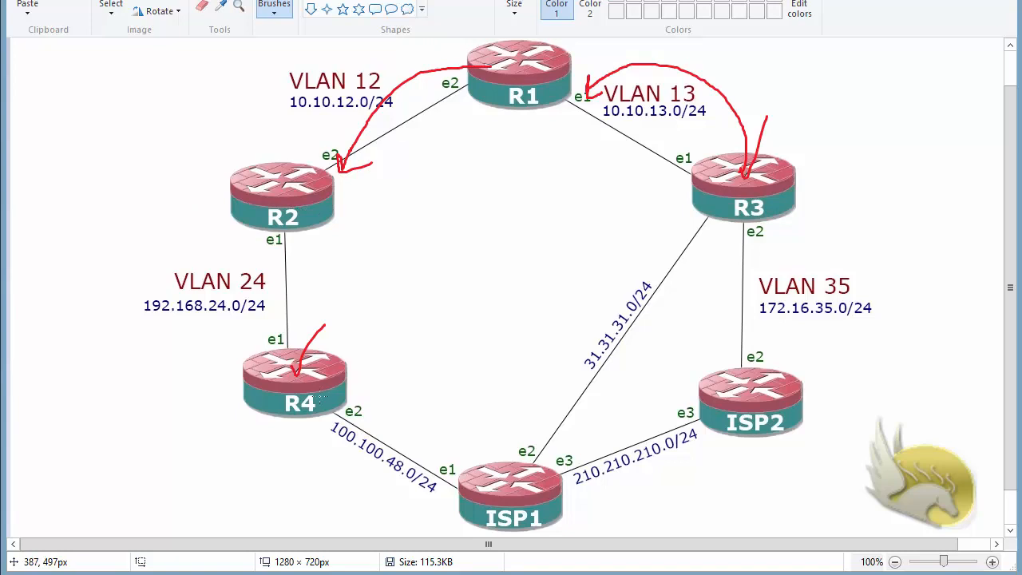
{"action": "mouse_move", "coordinate": [272, 224]}
{"action": "left_mouse_down"}
{"action": "mouse_move", "coordinate": [257, 234]}
{"action": "mouse_move", "coordinate": [262, 302]}
{"action": "mouse_move", "coordinate": [278, 320]}
{"action": "mouse_move", "coordinate": [252, 321]}
{"action": "left_mouse_up"}
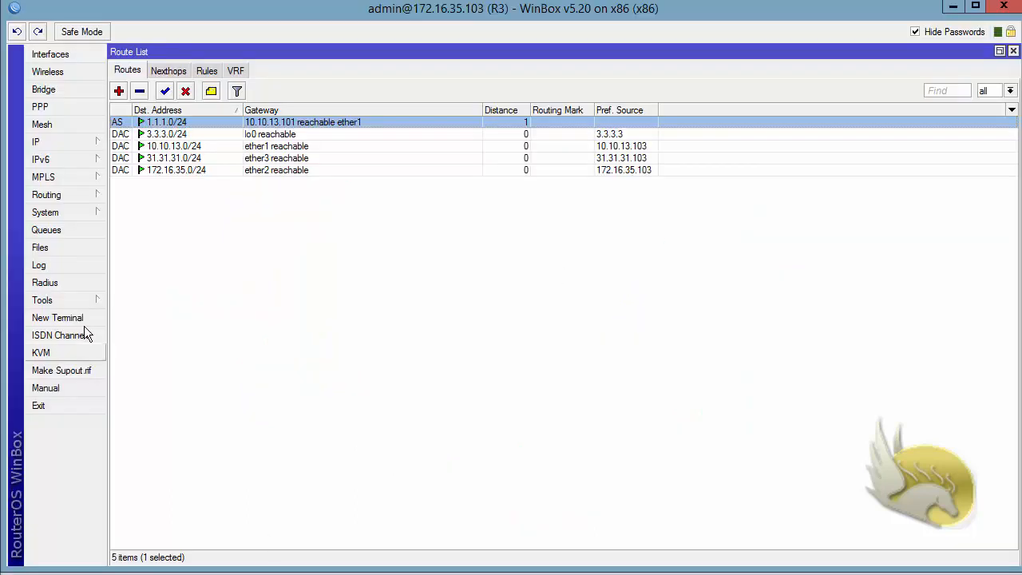
Switch to R3 in WinBox and start a new static route with destination 4.4.4.0/24
{"action": "left_click", "coordinate": [119, 90]}
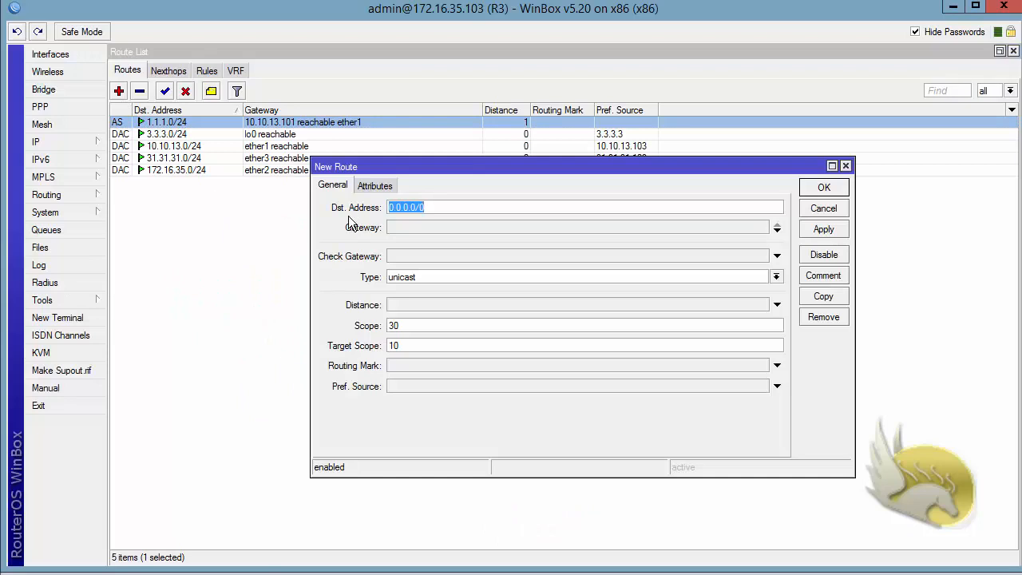
{"action": "type", "text": "4.4.4.0/24"}
{"action": "key", "text": "Tab"}
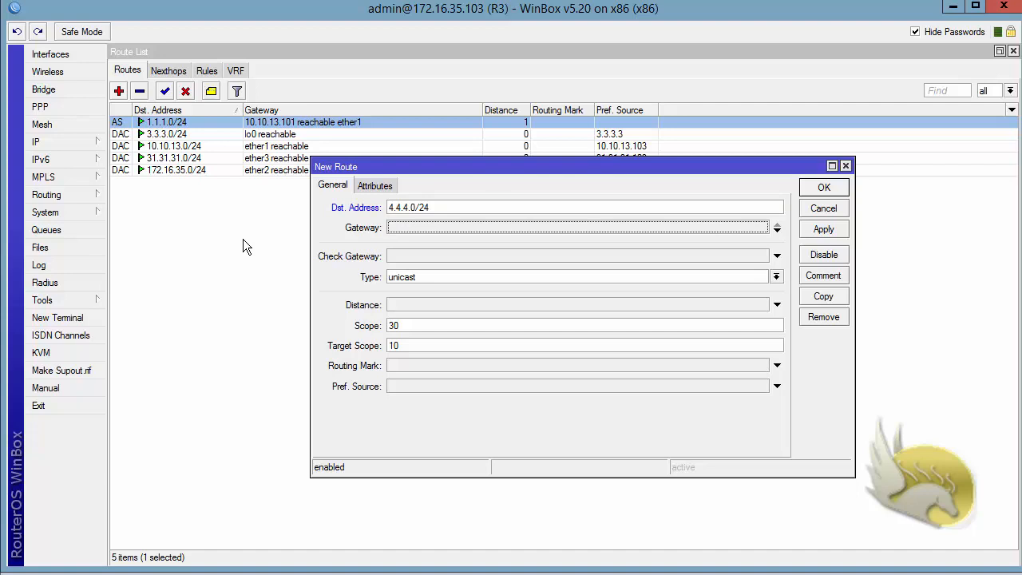
{"action": "type", "text": "10"}
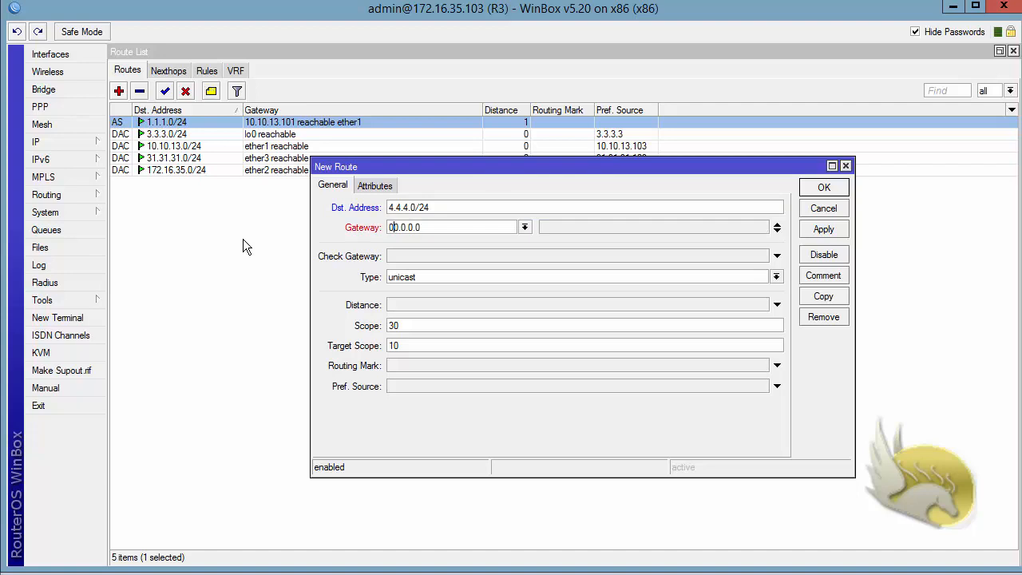
{"action": "key", "text": "BackSpace"}
{"action": "key", "text": "Delete"}
{"action": "key", "text": "Delete"}
{"action": "key", "text": "Delete"}
{"action": "key", "text": "Delete"}
{"action": "key", "text": "Delete"}
{"action": "key", "text": "Delete"}
{"action": "key", "text": "Delete"}
{"action": "type", "text": "10.10.13"}
{"action": "key", "text": "ctrl+a"}
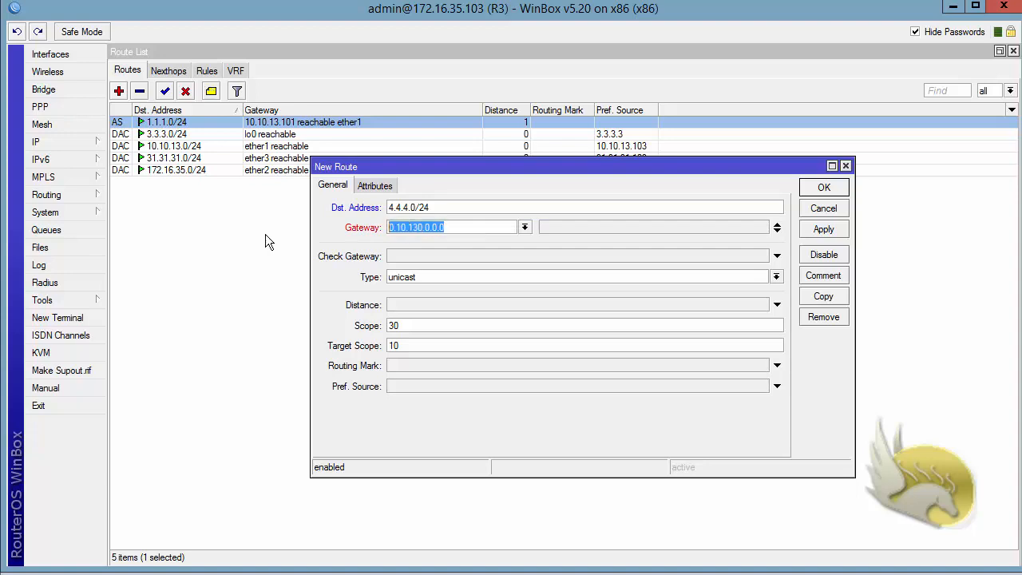
Set the new R3 route's gateway to 10.10.13.101 and save the route
{"action": "type", "text": "10.10.13.10"}
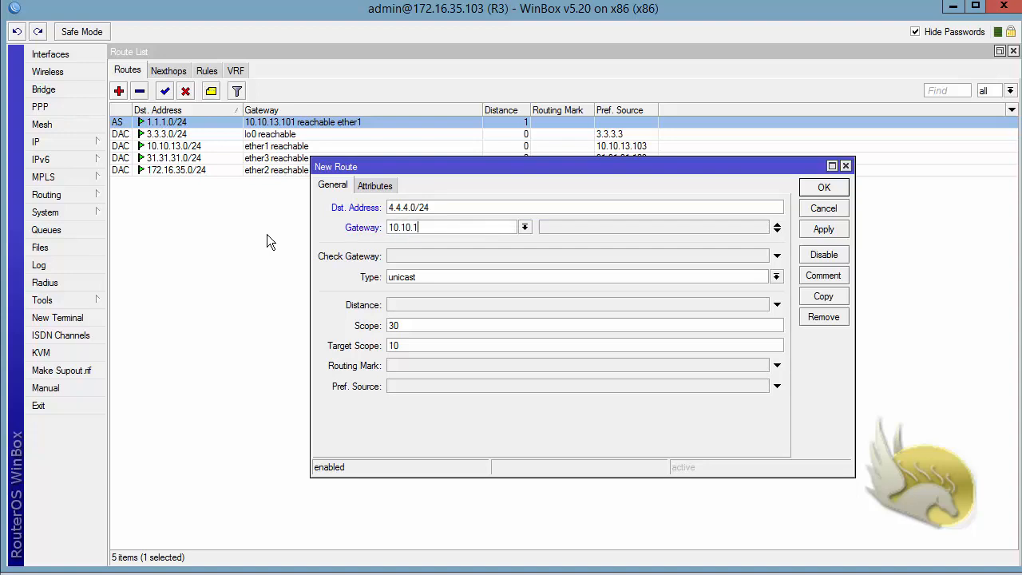
{"action": "type", "text": "1"}
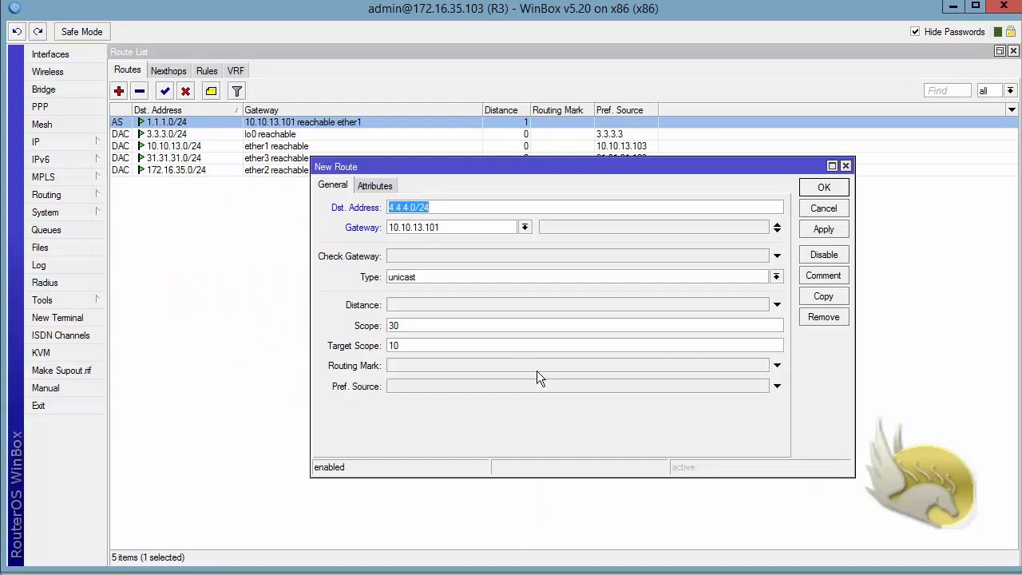
{"action": "left_click", "coordinate": [823, 189]}
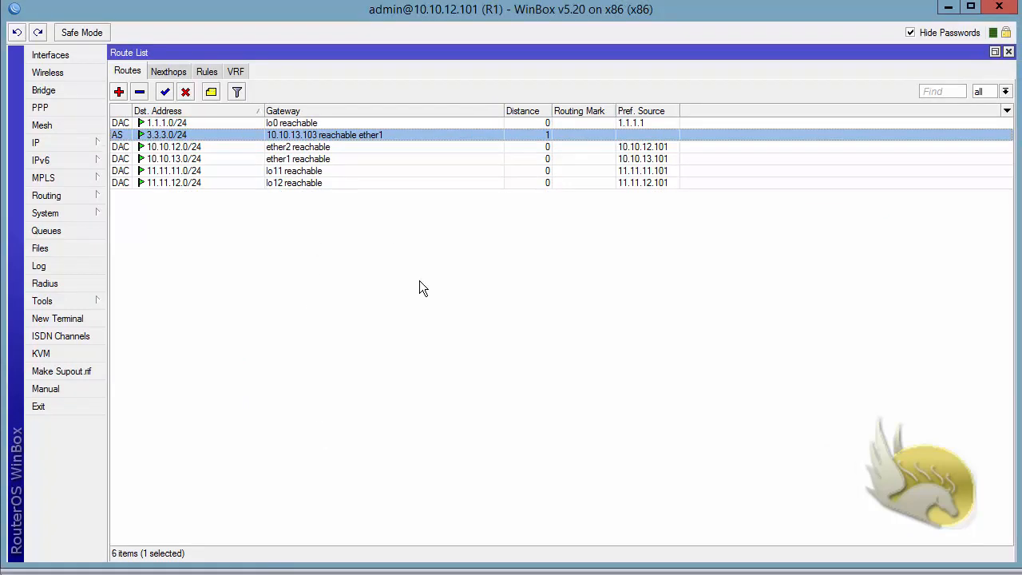
Switch to R1 and add a static route to 4.4.4.0/24 through gateway 10.10.12.102
{"action": "left_click", "coordinate": [118, 92]}
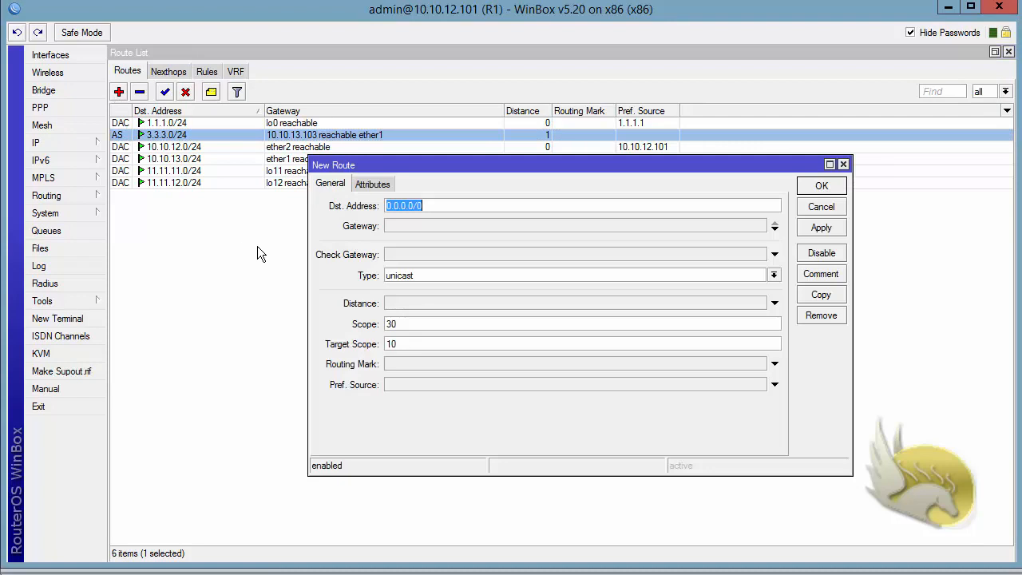
{"action": "type", "text": "4.4.4.0/24"}
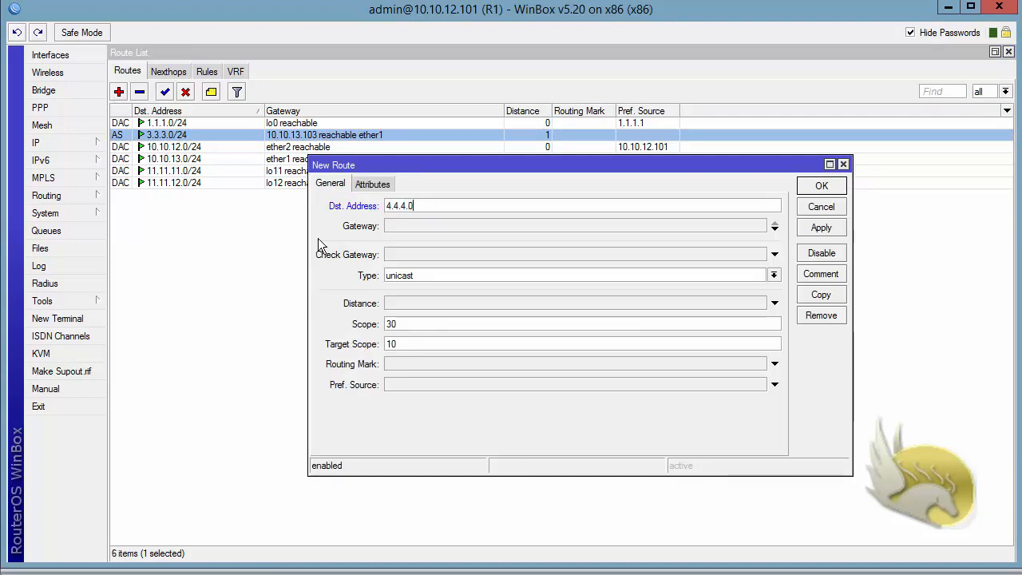
{"action": "left_click", "coordinate": [419, 225]}
{"action": "left_click_drag", "start_coordinate": [431, 225], "coordinate": [322, 242]}
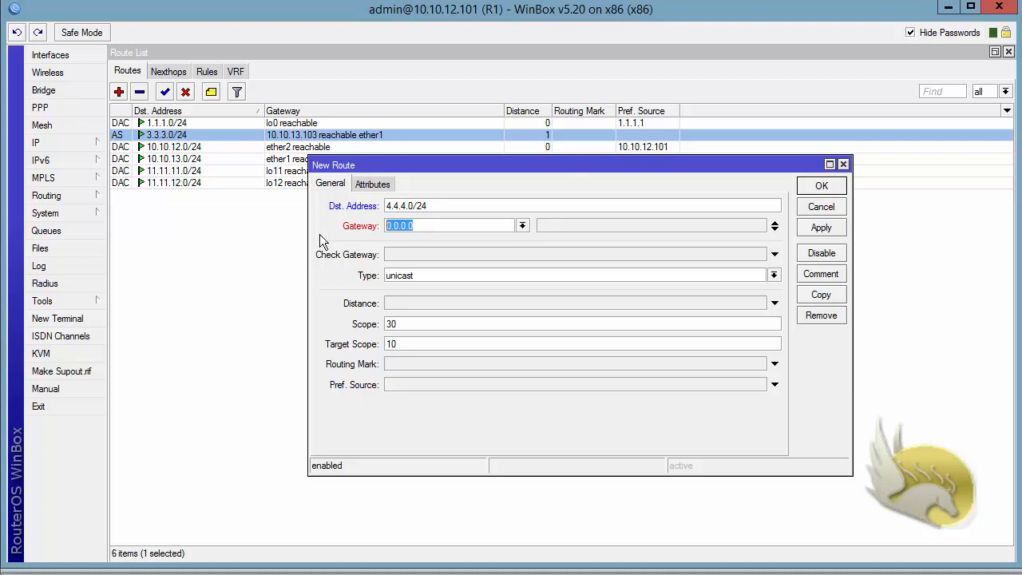
{"action": "type", "text": "10.10.12.102"}
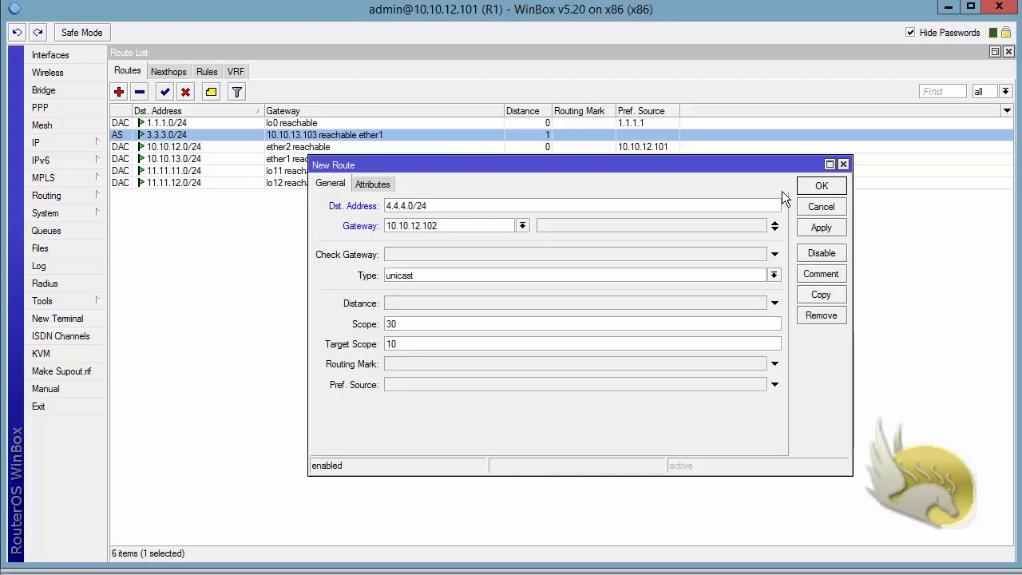
{"action": "left_click", "coordinate": [814, 189]}
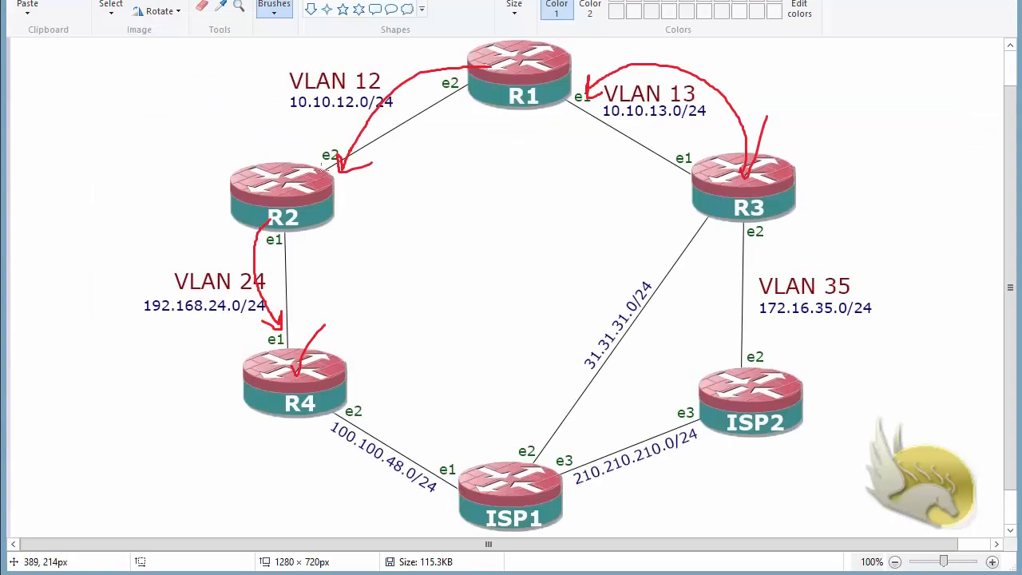
{"action": "mouse_move", "coordinate": [341, 159]}
{"action": "left_mouse_down"}
{"action": "mouse_move", "coordinate": [324, 160]}
{"action": "mouse_move", "coordinate": [349, 139]}
{"action": "left_mouse_up"}
{"action": "mouse_move", "coordinate": [480, 99]}
{"action": "left_mouse_down"}
{"action": "mouse_move", "coordinate": [439, 100]}
{"action": "mouse_move", "coordinate": [449, 67]}
{"action": "mouse_move", "coordinate": [475, 80]}
{"action": "left_mouse_up"}
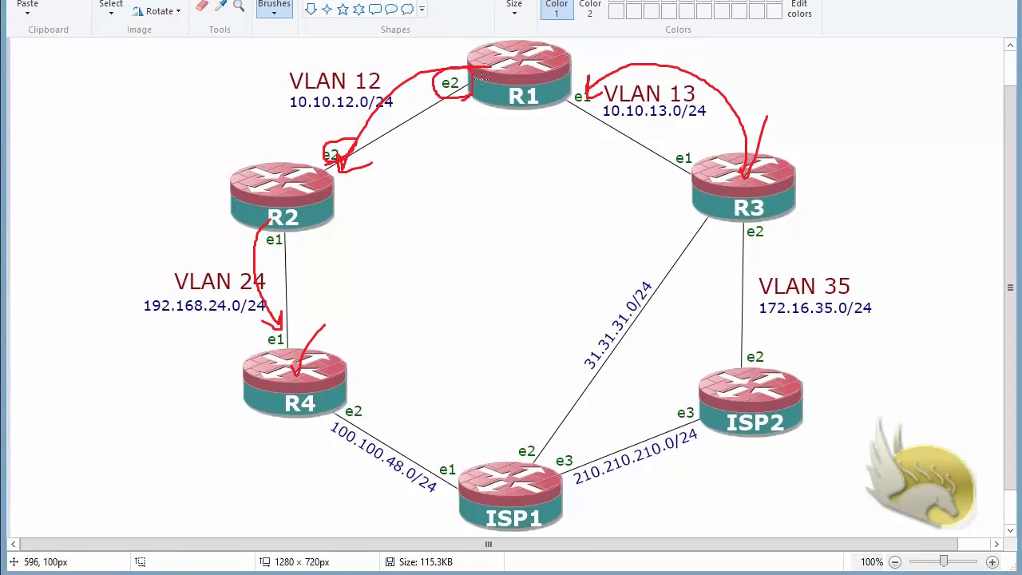
{"action": "key", "text": "ctrl+z"}
{"action": "key", "text": "ctrl+z"}
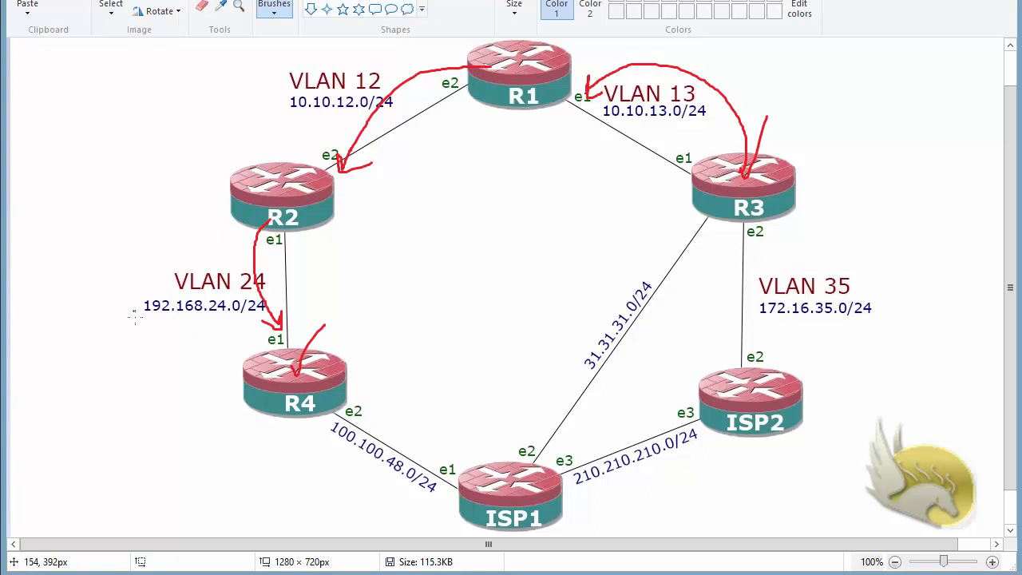
Underline the VLAN 24 network label 192.168.24.0/24 on the diagram in red
{"action": "left_click_drag", "start_coordinate": [139, 321], "coordinate": [232, 321]}
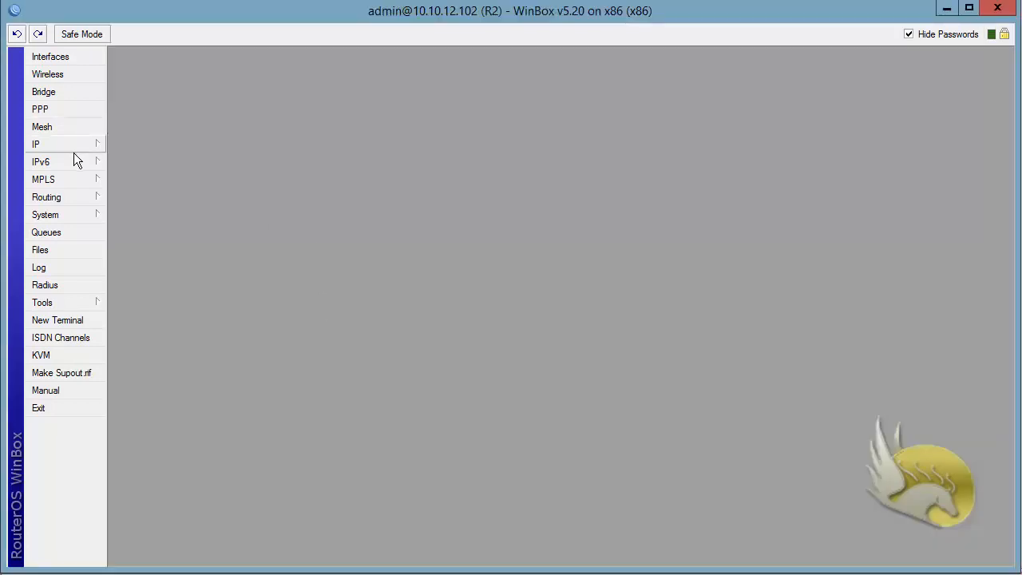
Switch to R2 in WinBox, open its route list, and start a new route with destination 4.4.4.0/24
{"action": "left_click", "coordinate": [78, 143]}
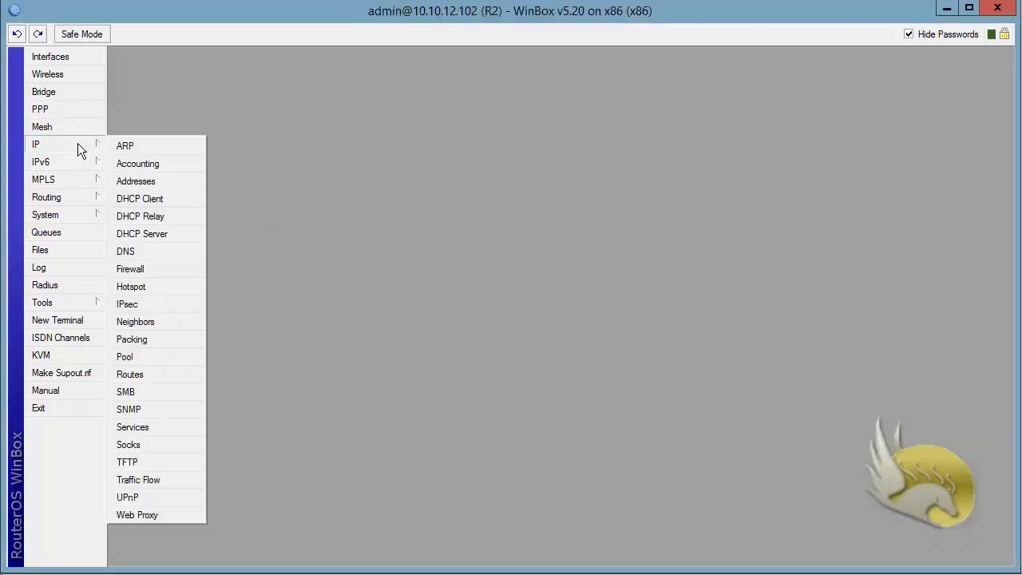
{"action": "left_click", "coordinate": [179, 372]}
{"action": "left_click", "coordinate": [119, 94]}
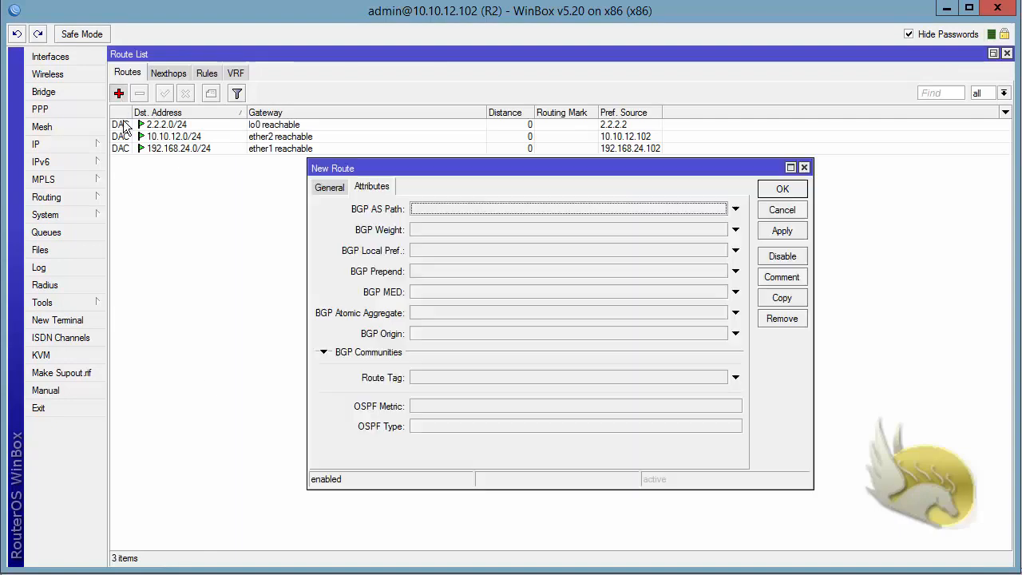
{"action": "left_click", "coordinate": [329, 187]}
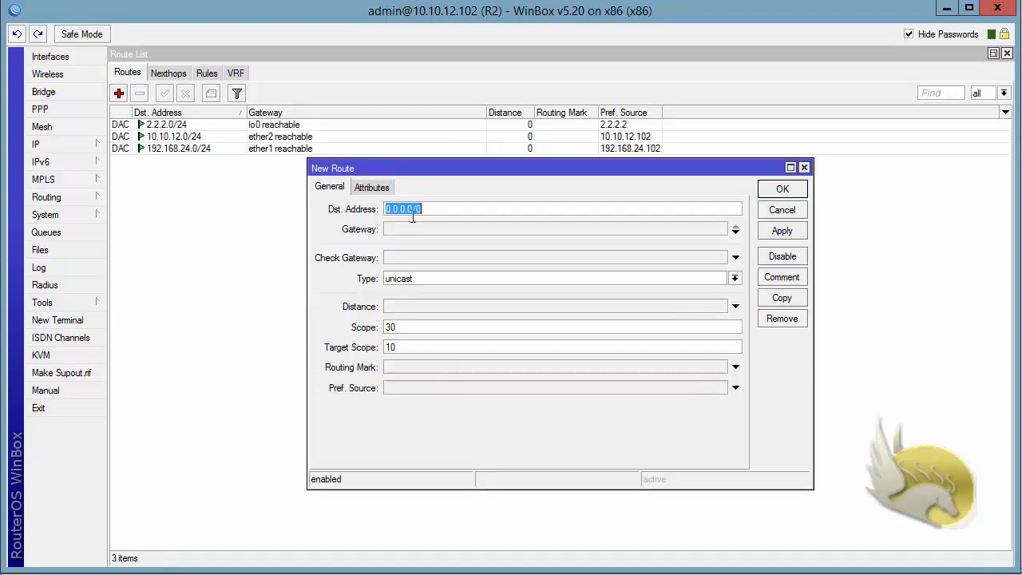
{"action": "type", "text": "4.4.4."}
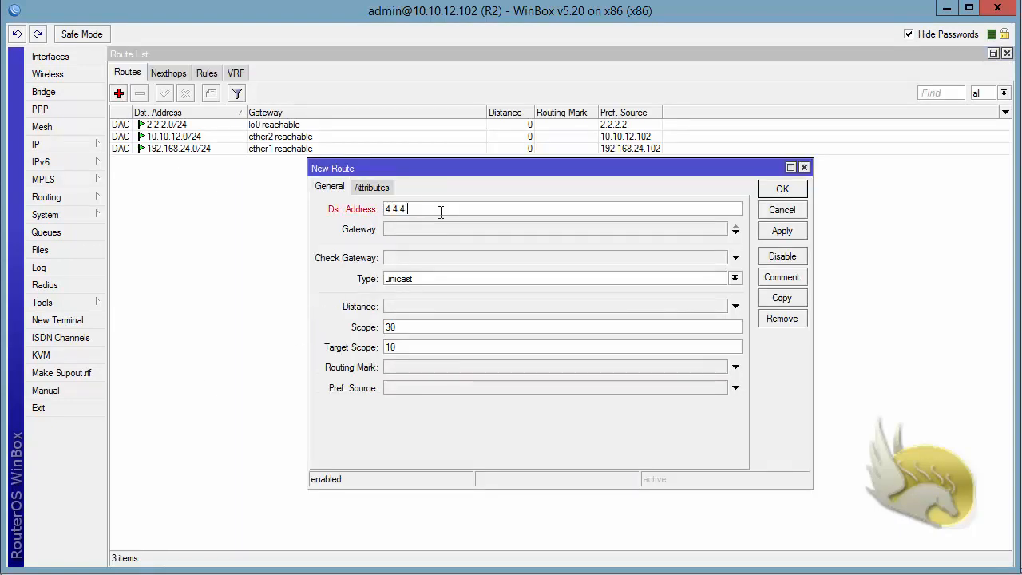
{"action": "type", "text": "0/24"}
Set the new R2 route's gateway to 192.168.24.104 and save the route
{"action": "left_click", "coordinate": [443, 230]}
{"action": "left_click_drag", "start_coordinate": [454, 228], "coordinate": [367, 234]}
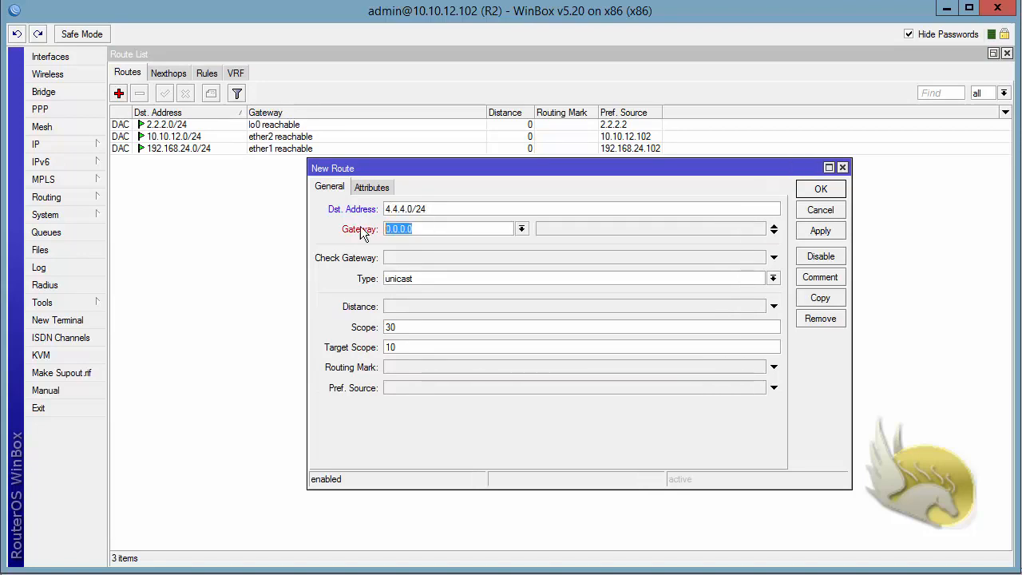
{"action": "type", "text": "1921.168"}
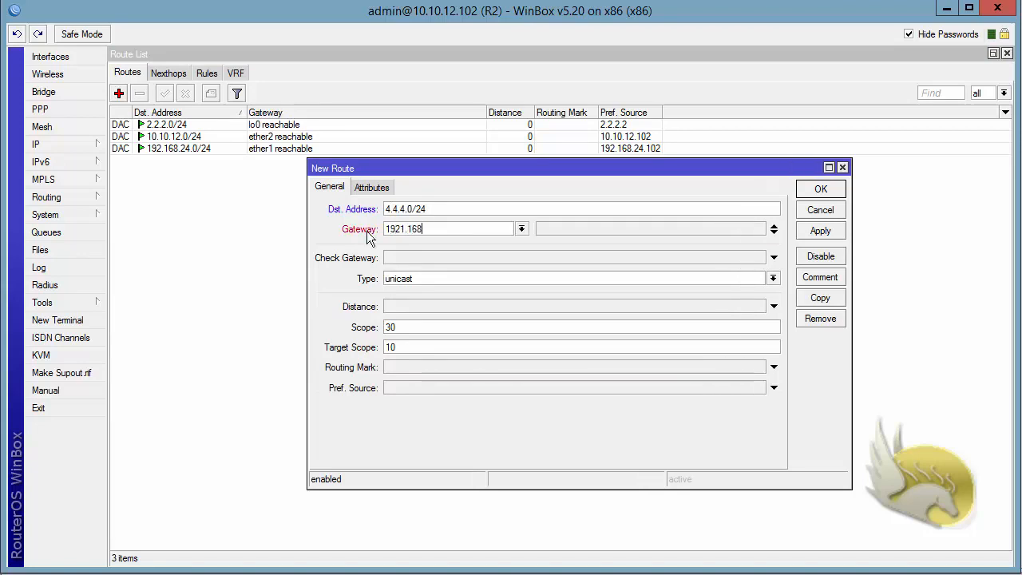
{"action": "type", "text": ".24.104"}
{"action": "left_click", "coordinate": [810, 192]}
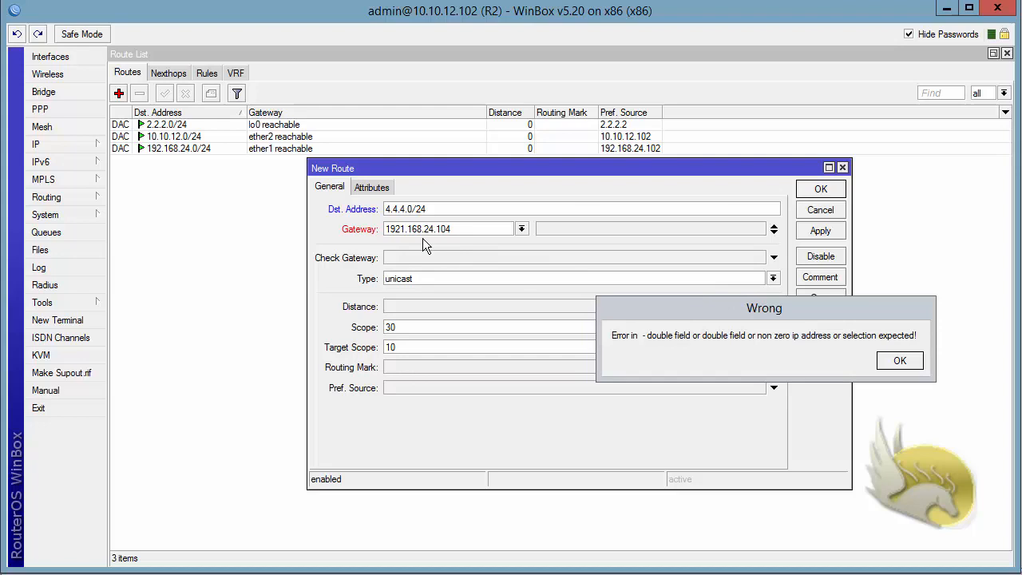
{"action": "left_click", "coordinate": [899, 360]}
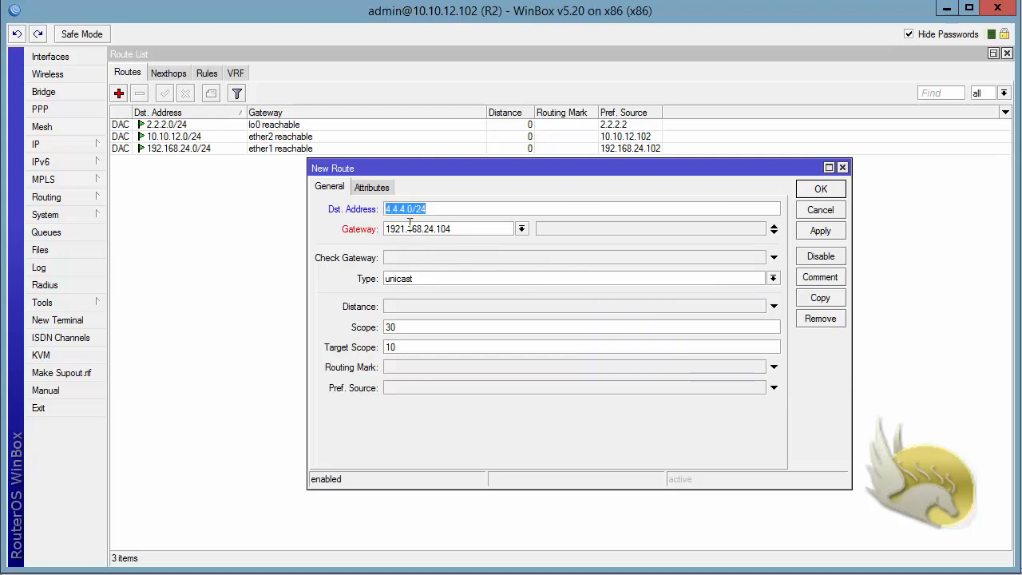
{"action": "left_click", "coordinate": [404, 228]}
{"action": "key", "text": "BackSpace"}
{"action": "left_click", "coordinate": [798, 190]}
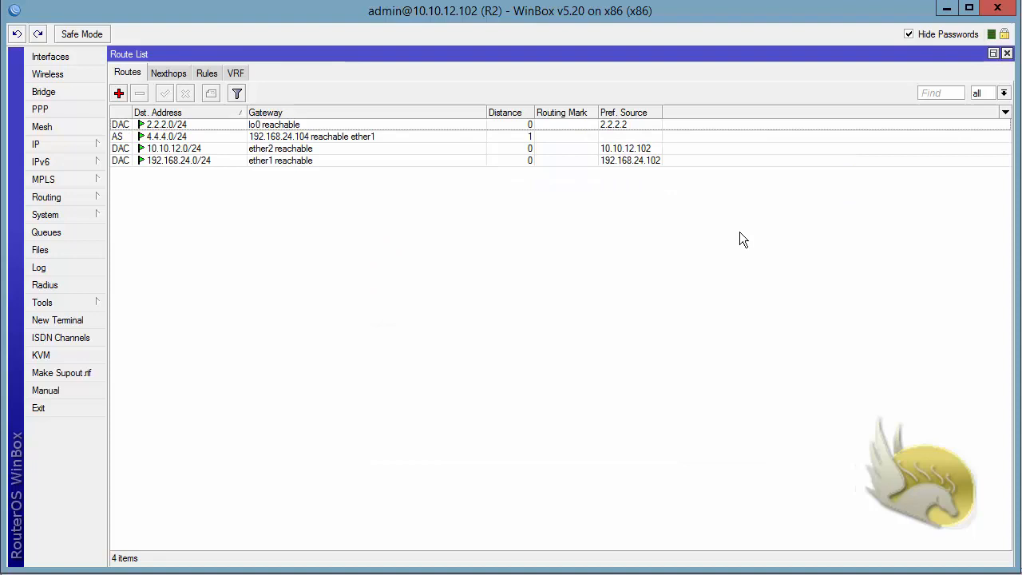
Switch to R3, run a ping test to 4.4.4.4, and close the ping tool
{"action": "key", "text": "alt+Tab"}
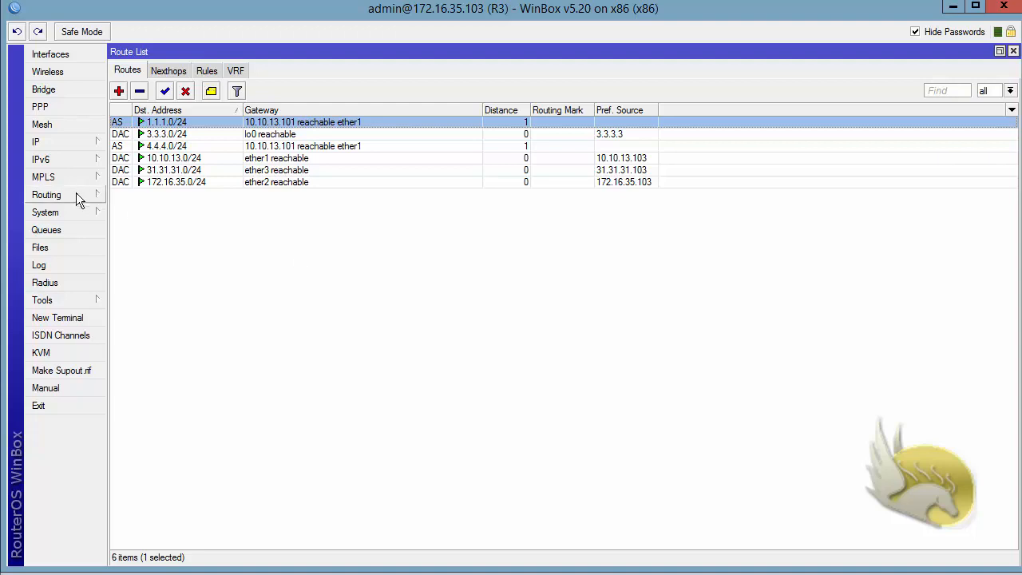
{"action": "left_click", "coordinate": [80, 298]}
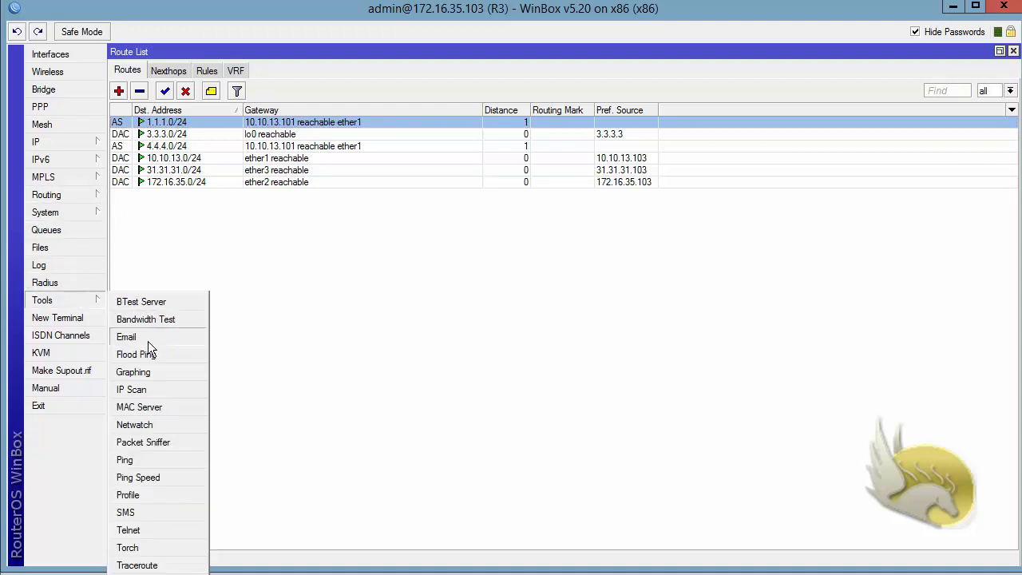
{"action": "left_click", "coordinate": [155, 459]}
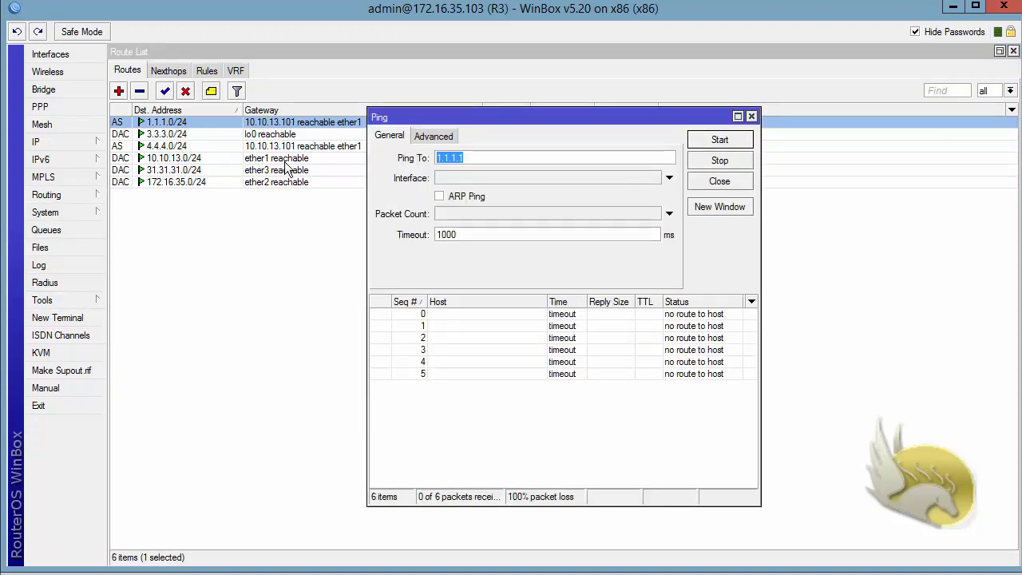
{"action": "type", "text": "4.4.4."}
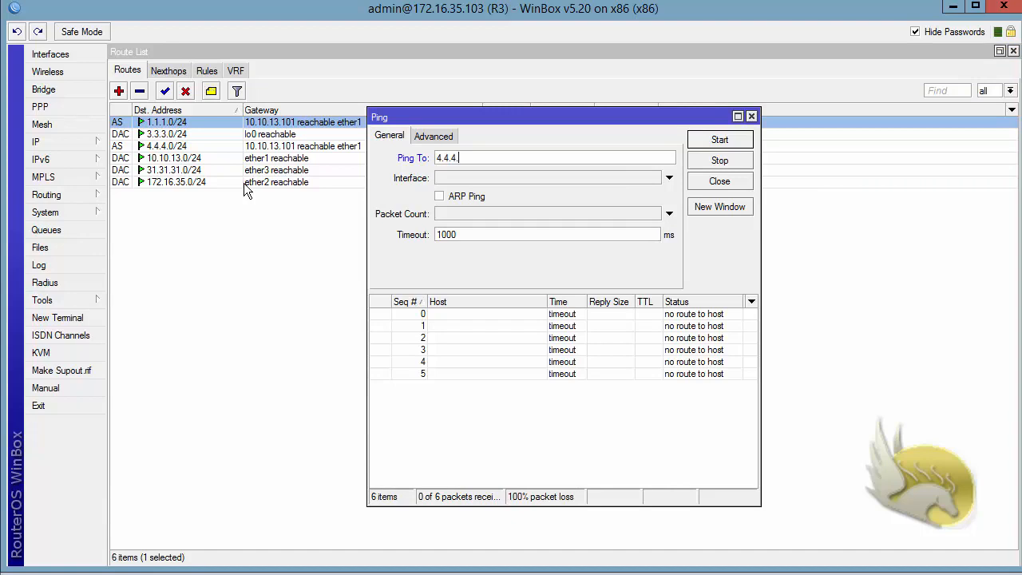
{"action": "type", "text": "4"}
{"action": "left_click", "coordinate": [431, 136]}
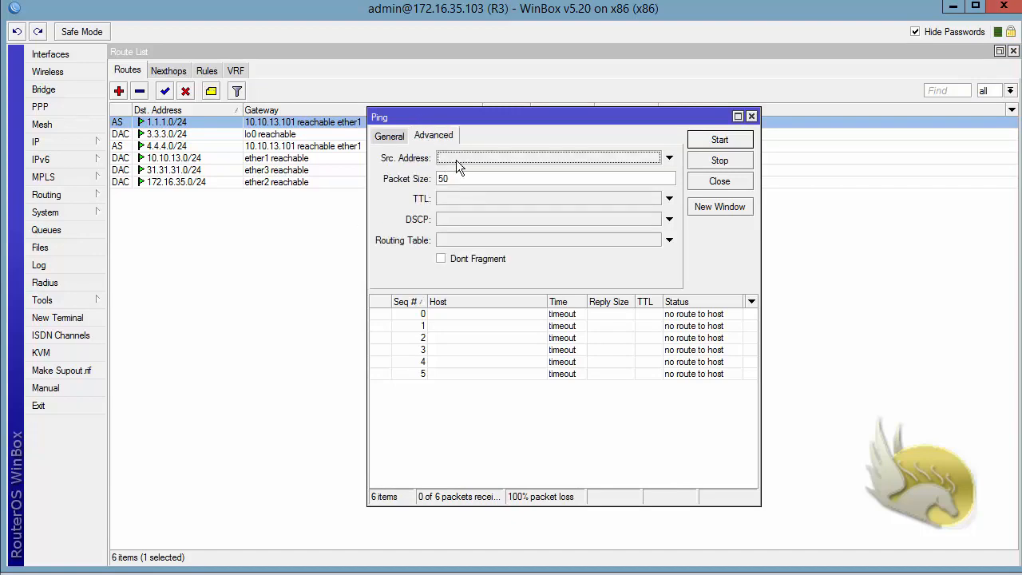
{"action": "left_click", "coordinate": [386, 137]}
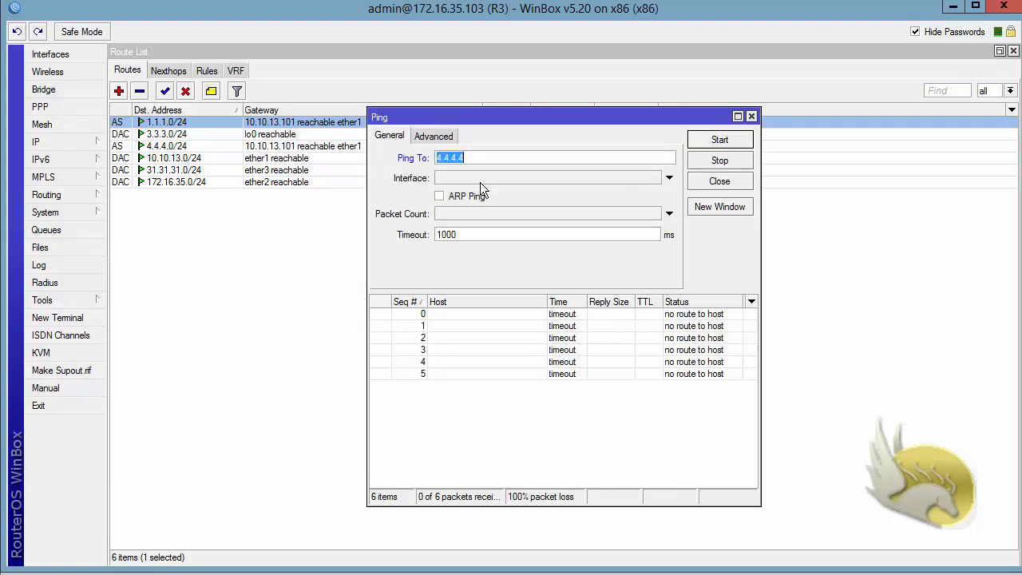
{"action": "left_click", "coordinate": [718, 142]}
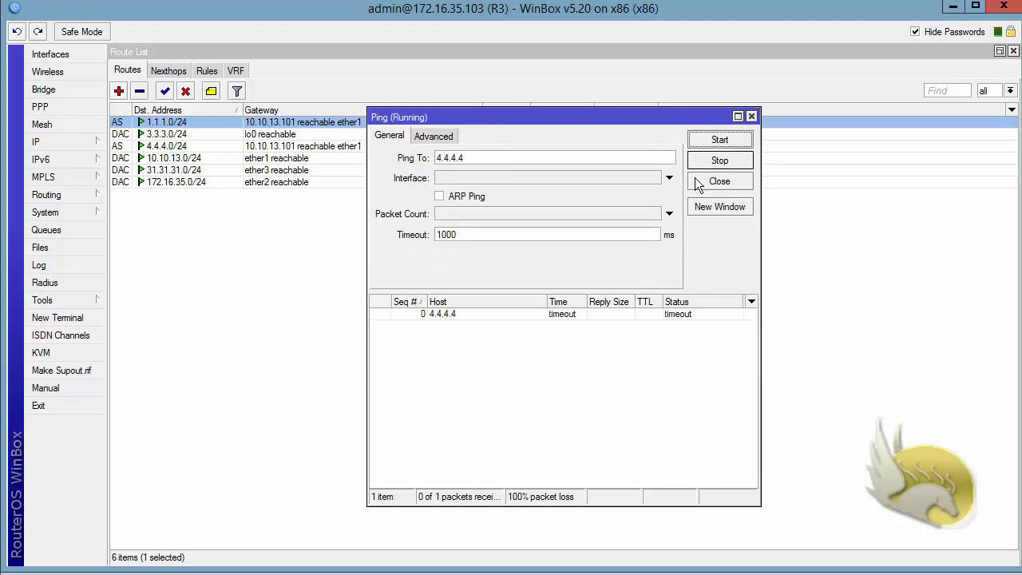
{"action": "left_click", "coordinate": [680, 317]}
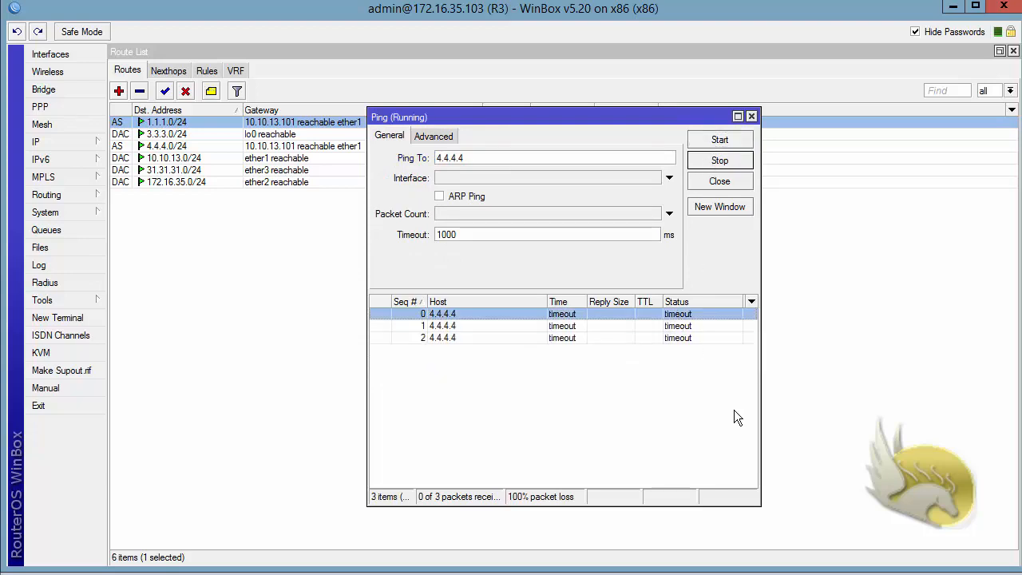
{"action": "left_click", "coordinate": [723, 165]}
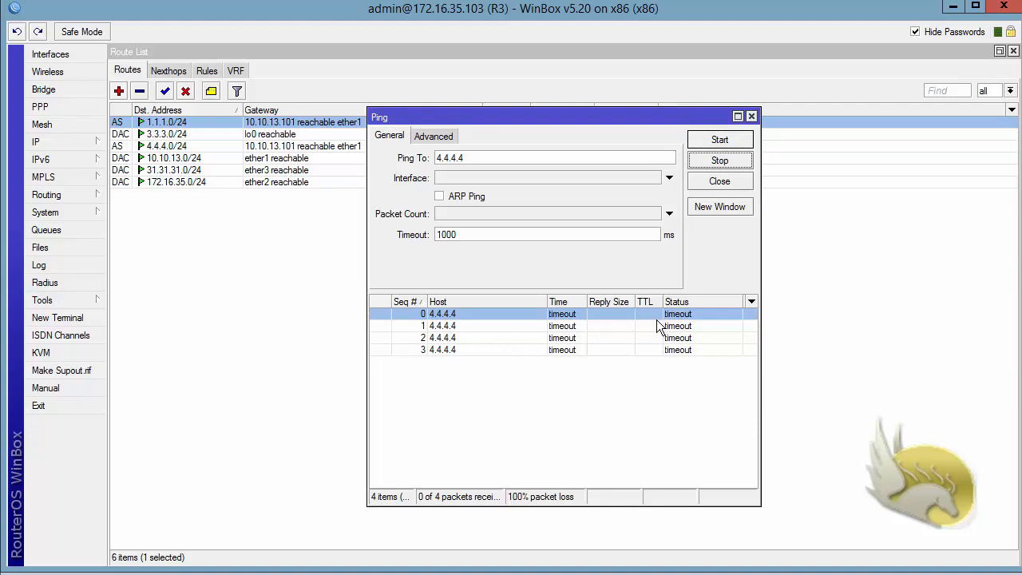
{"action": "left_click", "coordinate": [717, 141]}
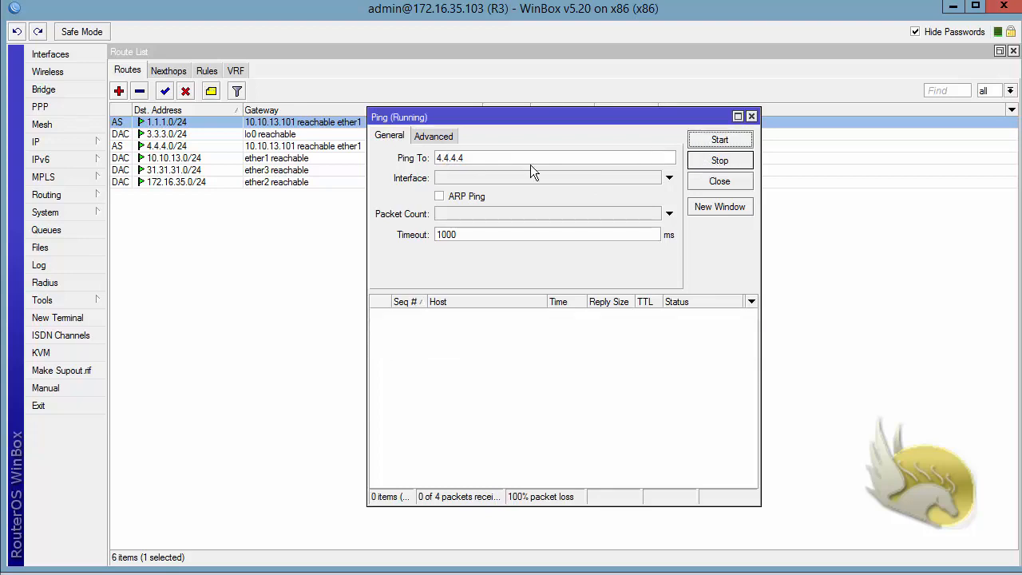
{"action": "left_click", "coordinate": [752, 117]}
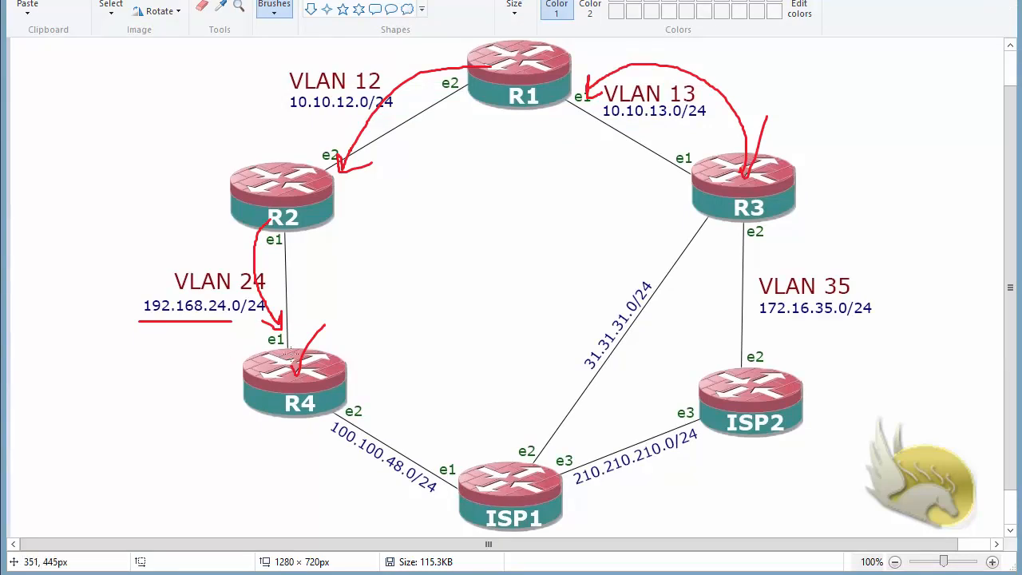
Switch to the network diagram in Paint and draw blue return-path arrows from R4 to R2, R2 to R1, and R1 to R3
{"action": "mouse_move", "coordinate": [293, 353]}
{"action": "left_mouse_down"}
{"action": "mouse_move", "coordinate": [343, 294]}
{"action": "mouse_move", "coordinate": [316, 246]}
{"action": "mouse_move", "coordinate": [299, 238]}
{"action": "left_mouse_up"}
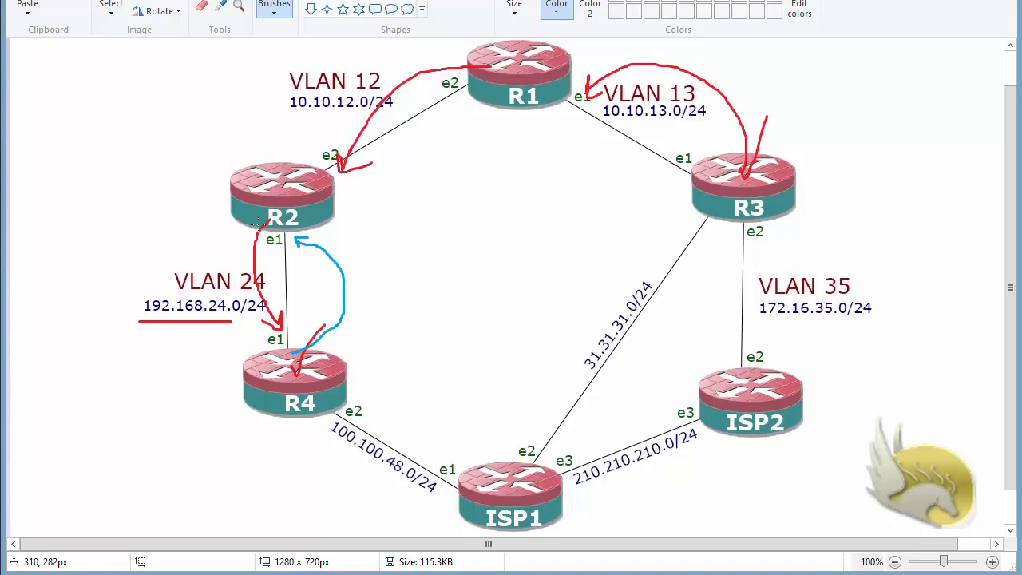
{"action": "mouse_move", "coordinate": [318, 178]}
{"action": "left_mouse_down"}
{"action": "mouse_move", "coordinate": [395, 180]}
{"action": "mouse_move", "coordinate": [468, 134]}
{"action": "mouse_move", "coordinate": [474, 99]}
{"action": "mouse_move", "coordinate": [464, 101]}
{"action": "mouse_move", "coordinate": [484, 114]}
{"action": "left_mouse_up"}
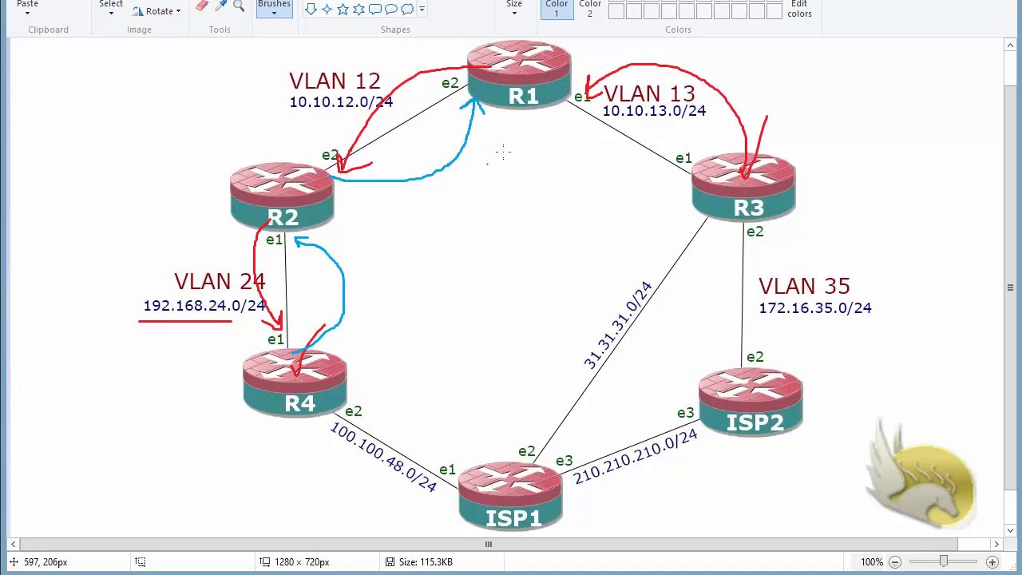
{"action": "mouse_move", "coordinate": [557, 98]}
{"action": "left_mouse_down"}
{"action": "mouse_move", "coordinate": [604, 171]}
{"action": "mouse_move", "coordinate": [681, 189]}
{"action": "mouse_move", "coordinate": [668, 178]}
{"action": "mouse_move", "coordinate": [673, 209]}
{"action": "left_mouse_up"}
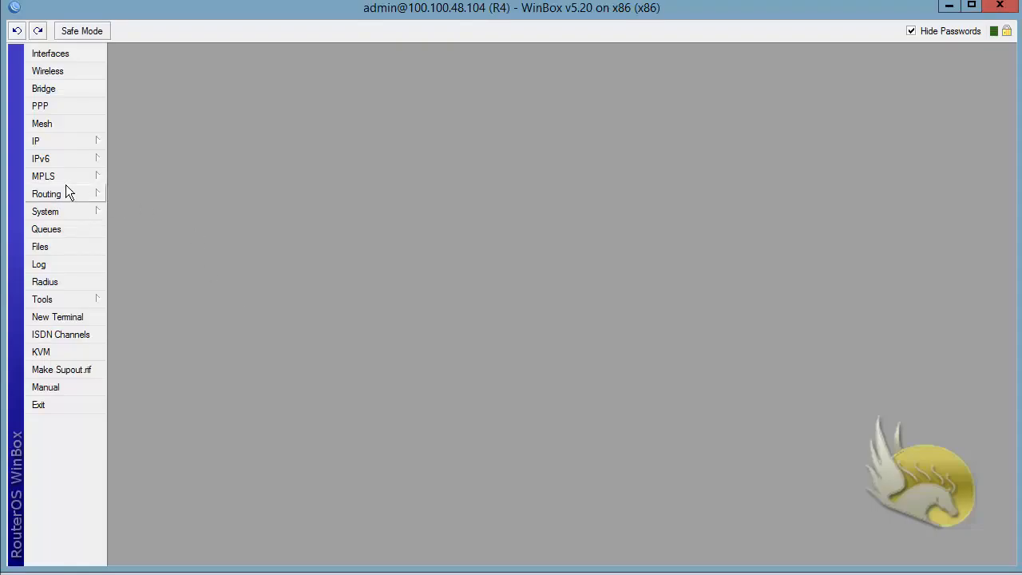
Switch to R4 in WinBox, open its route list, and add a static route to 3.3.3.0/24 through gateway 192.168.24.102
{"action": "left_click", "coordinate": [80, 143]}
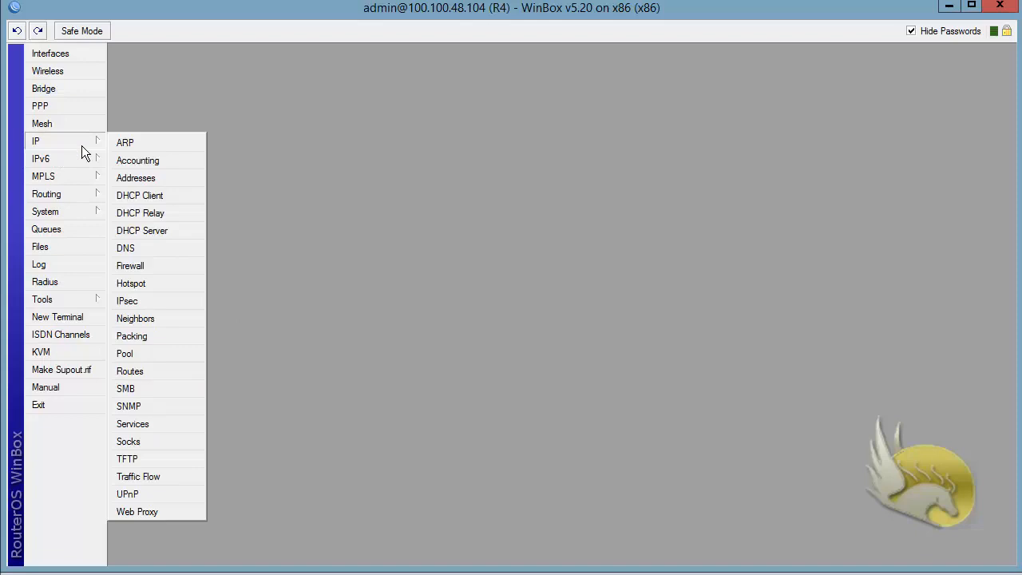
{"action": "left_click", "coordinate": [163, 369]}
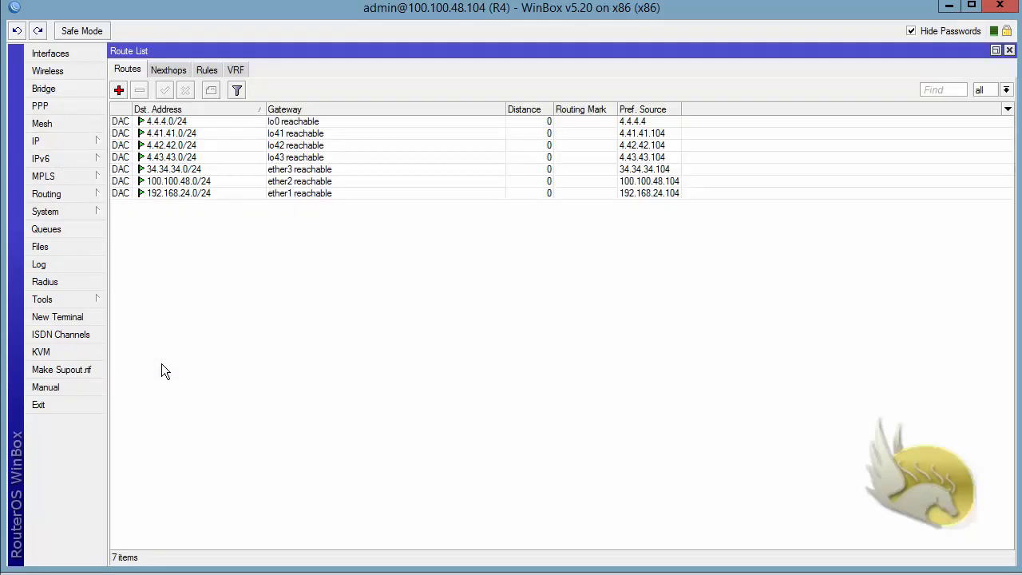
{"action": "left_click", "coordinate": [118, 90]}
{"action": "type", "text": "3."}
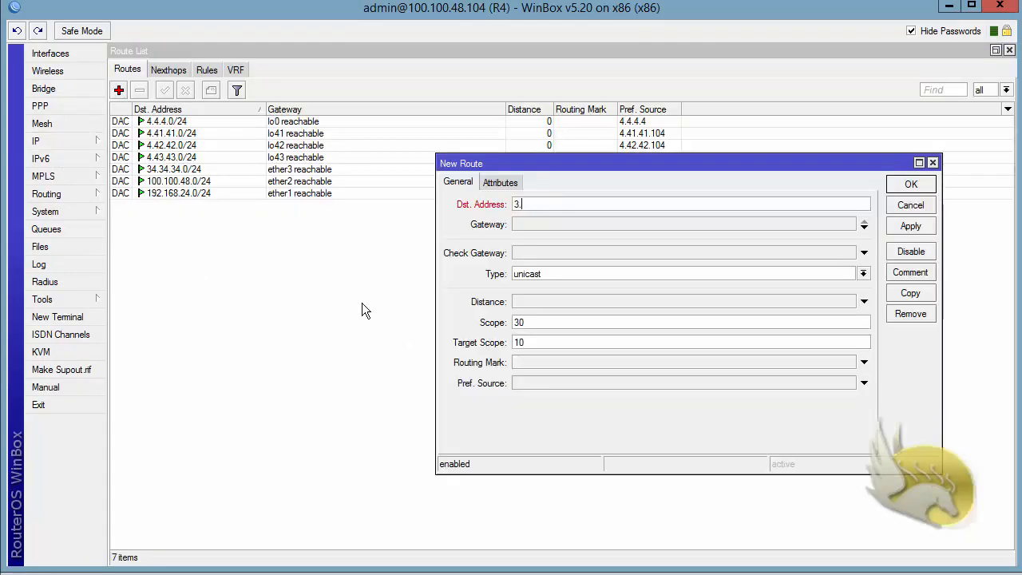
{"action": "type", "text": "3.3.0/24"}
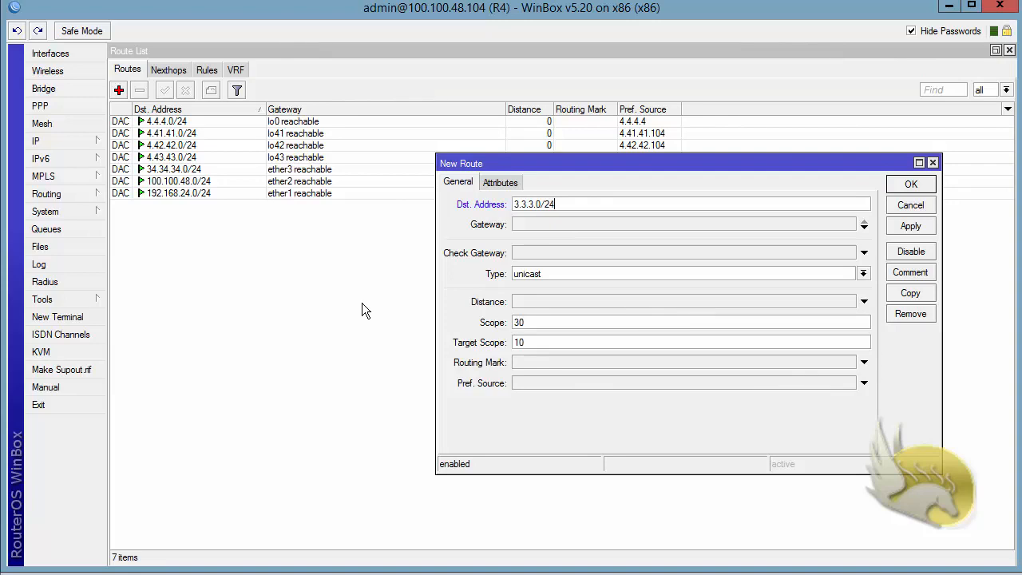
{"action": "left_click", "coordinate": [550, 225]}
{"action": "left_click_drag", "start_coordinate": [551, 226], "coordinate": [426, 243]}
{"action": "type", "text": "192.168"}
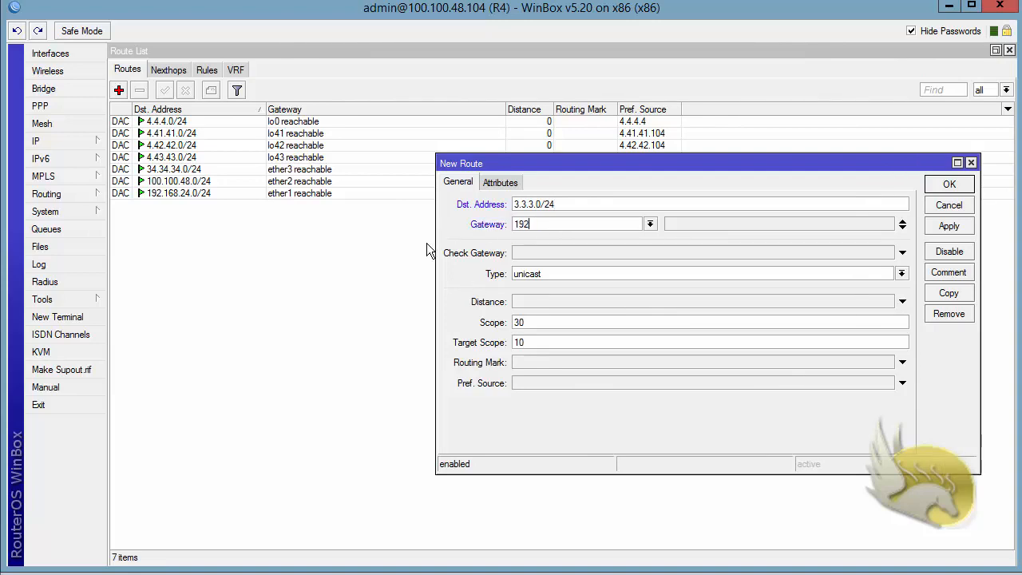
{"action": "type", "text": ".24.102"}
{"action": "left_click", "coordinate": [944, 186]}
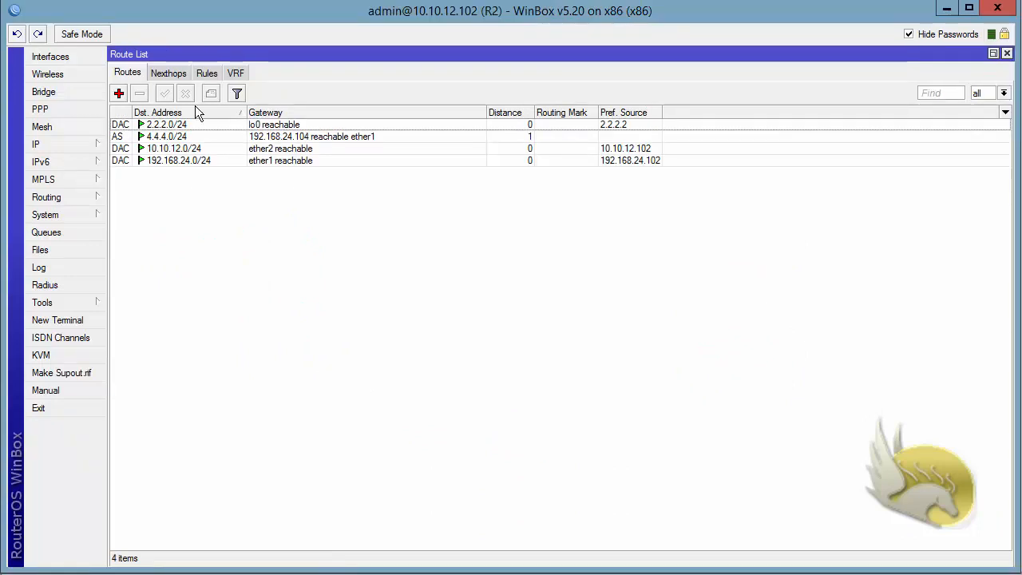
Switch to R2 and add a static route to 3.3.3.0/24 through gateway 10.10.12.101
{"action": "left_click", "coordinate": [119, 94]}
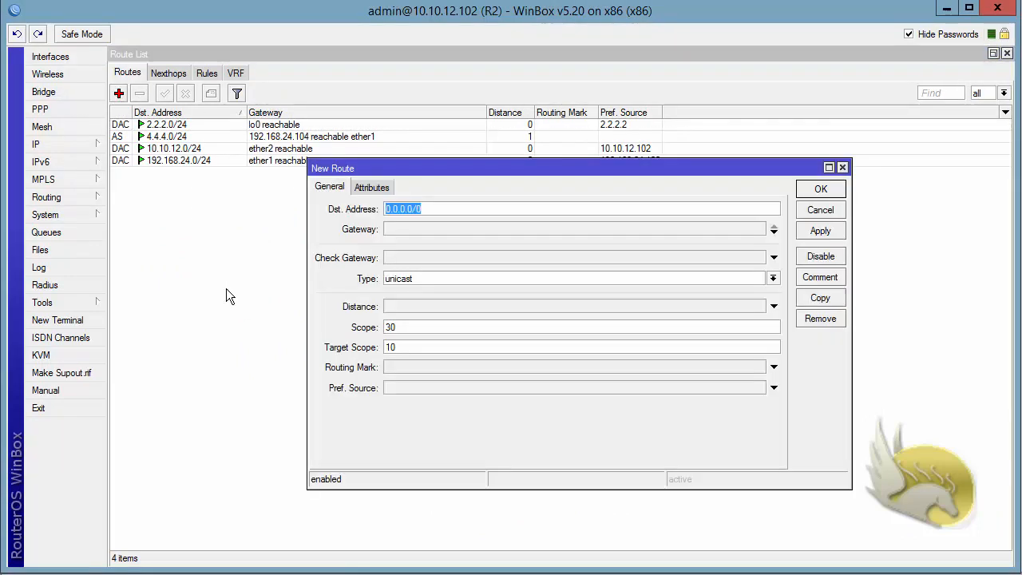
{"action": "type", "text": "3.3.3.0/"}
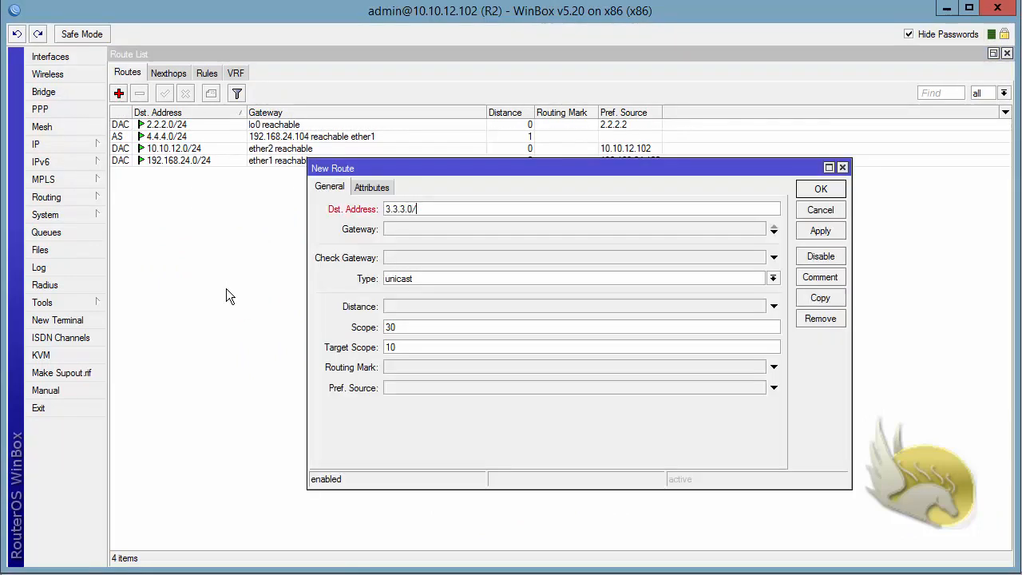
{"action": "type", "text": "24"}
{"action": "left_click", "coordinate": [410, 229]}
{"action": "type", "text": "0.0.0.0"}
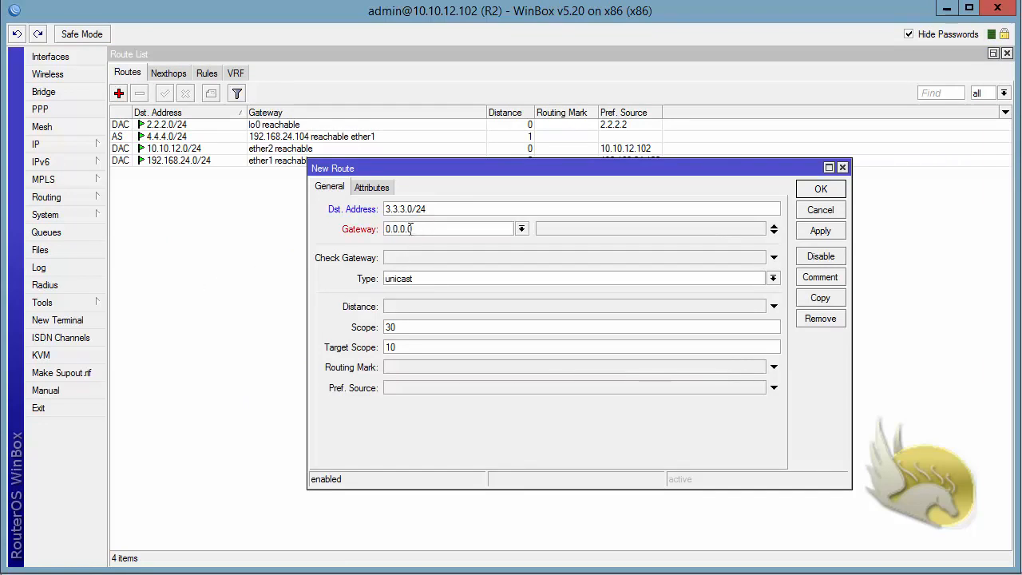
{"action": "left_click_drag", "start_coordinate": [410, 229], "coordinate": [313, 223]}
{"action": "type", "text": "10.10.12.101"}
{"action": "left_click", "coordinate": [803, 195]}
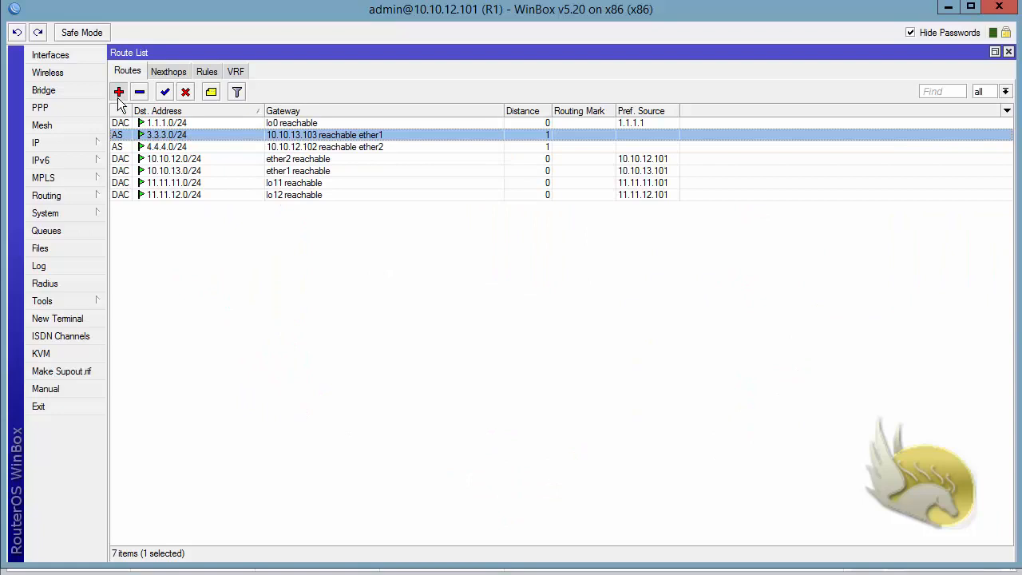
{"action": "left_click", "coordinate": [118, 94]}
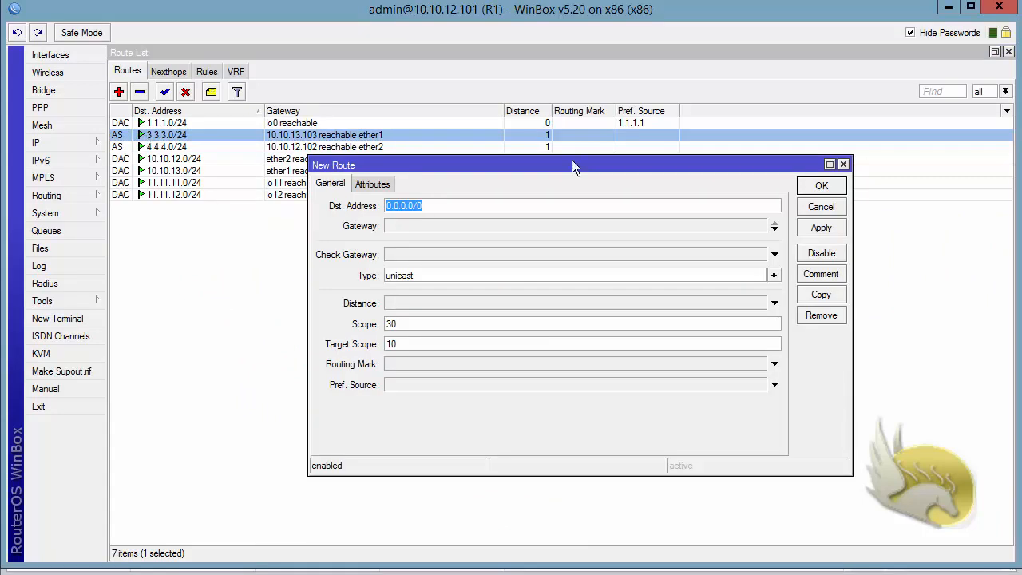
{"action": "left_click", "coordinate": [843, 164]}
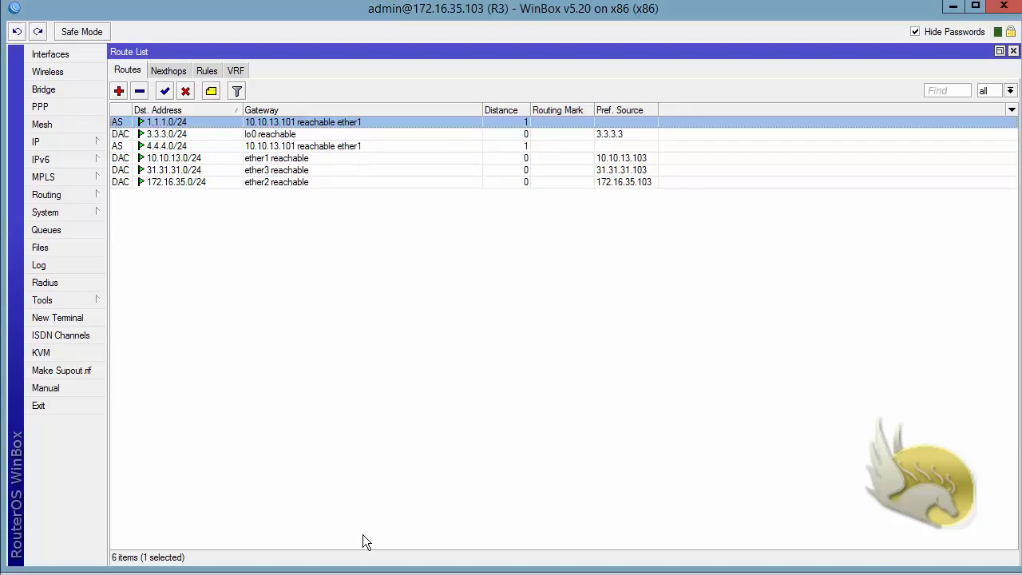
Switch to R3, run a ping to 4.4.4.4 without a source address, and stop it
{"action": "left_click", "coordinate": [83, 302]}
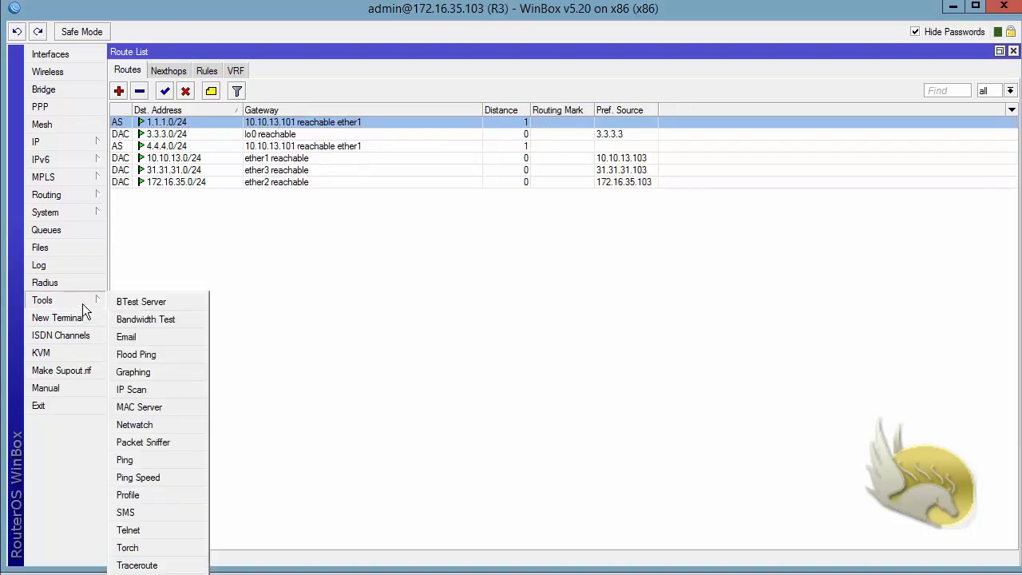
{"action": "left_click", "coordinate": [127, 459]}
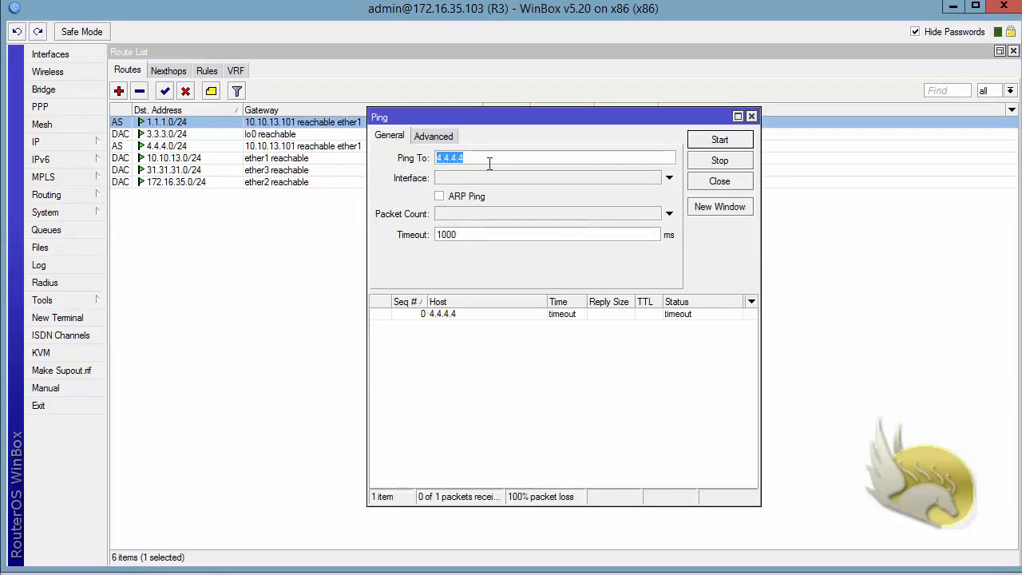
{"action": "left_click", "coordinate": [709, 140]}
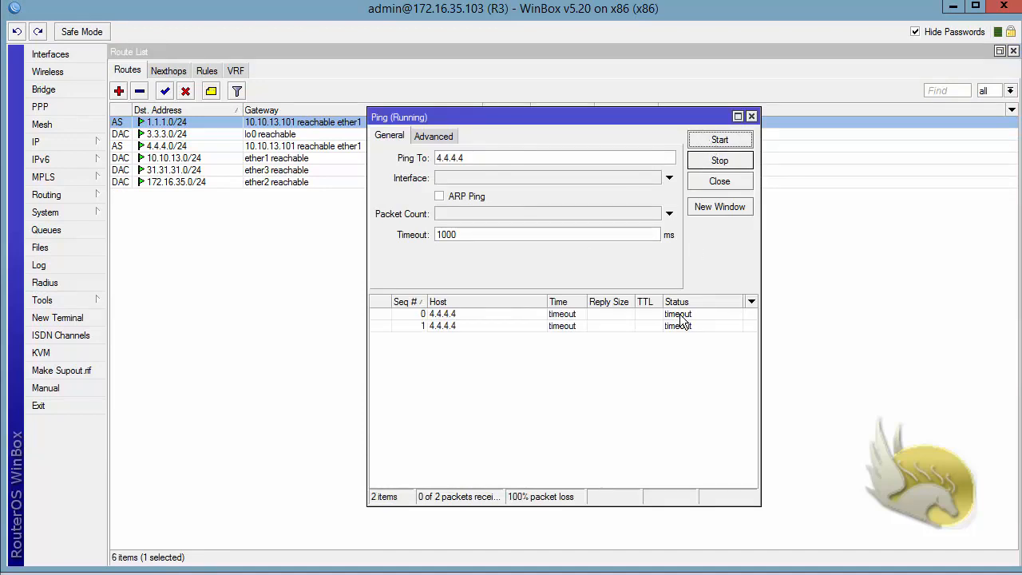
{"action": "left_click", "coordinate": [711, 168]}
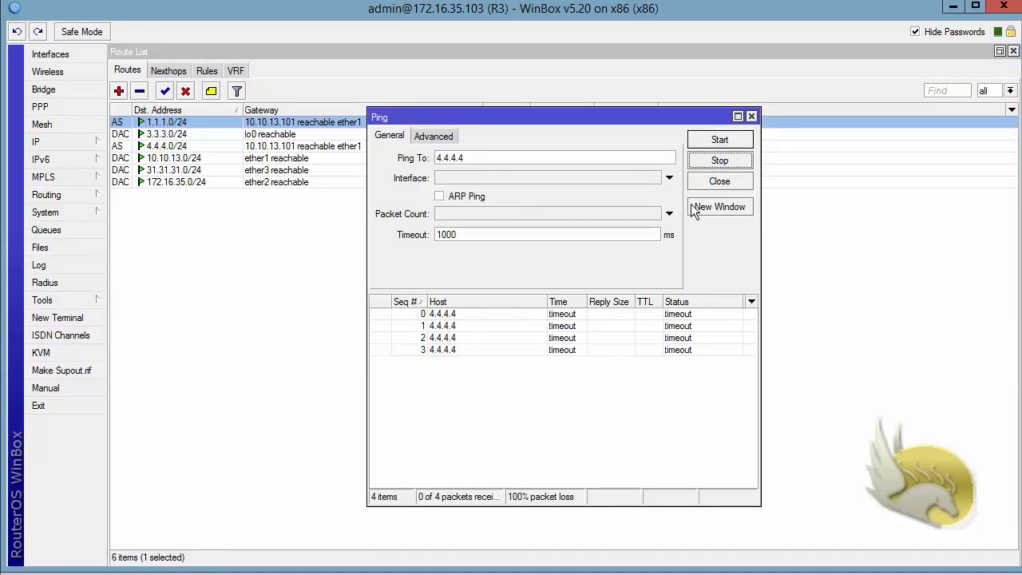
Set the ping's source address to 3.3.3.3, run it to 4.4.4.4 again, and close the ping tool
{"action": "left_click", "coordinate": [432, 136]}
{"action": "left_click", "coordinate": [454, 157]}
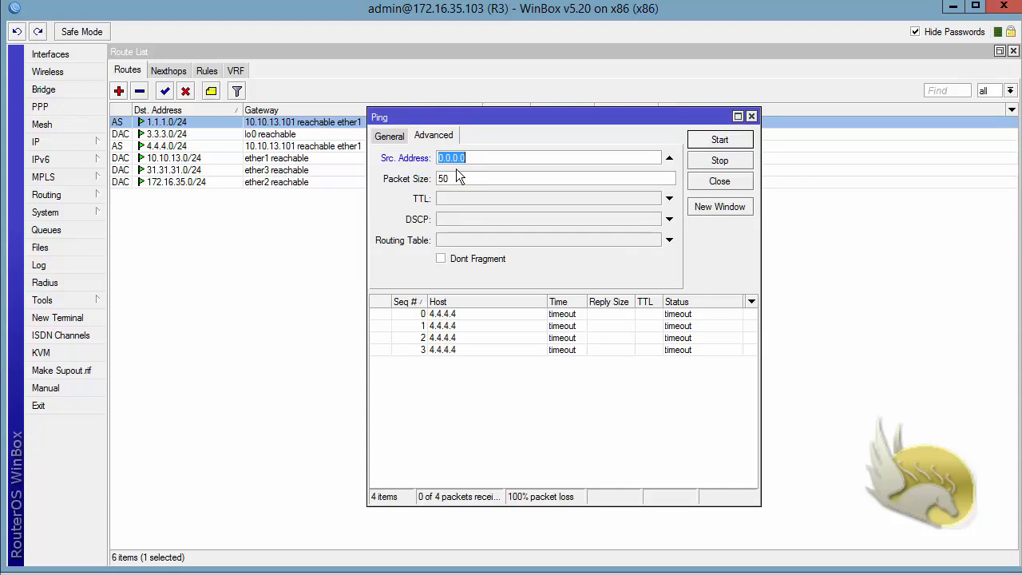
{"action": "type", "text": "3.3.3.3"}
{"action": "left_click", "coordinate": [713, 141]}
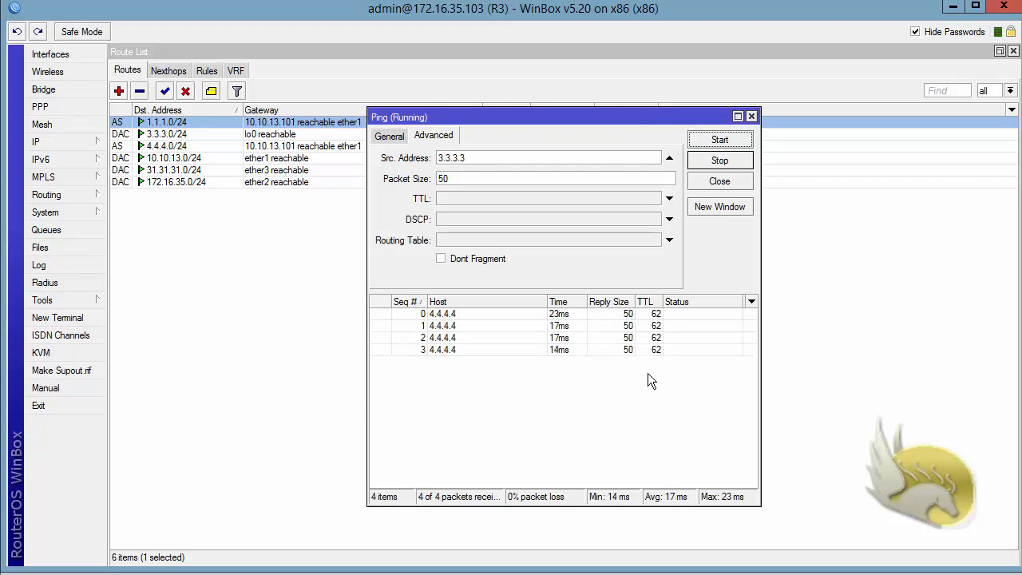
{"action": "left_click", "coordinate": [707, 165]}
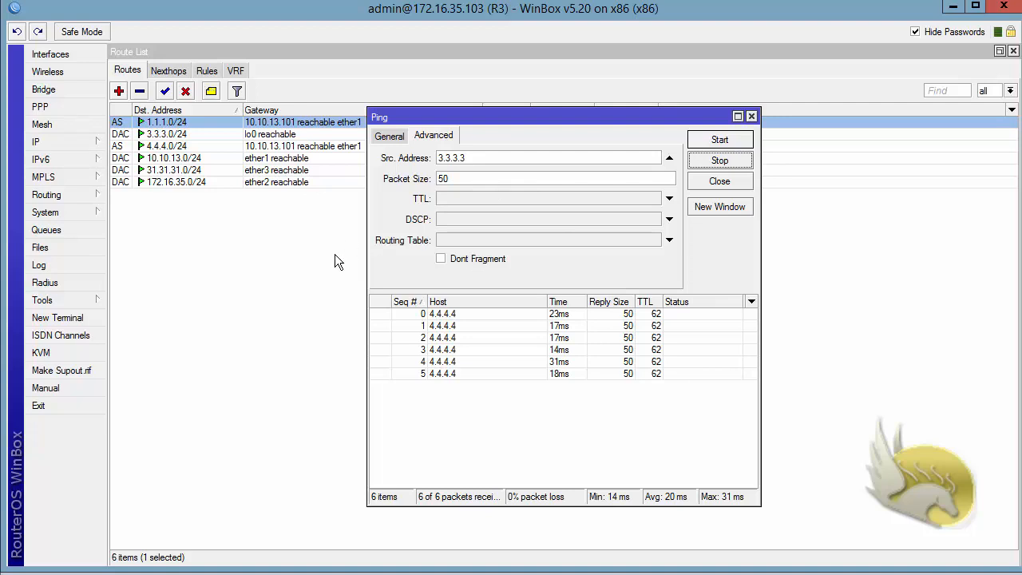
{"action": "left_click", "coordinate": [709, 183]}
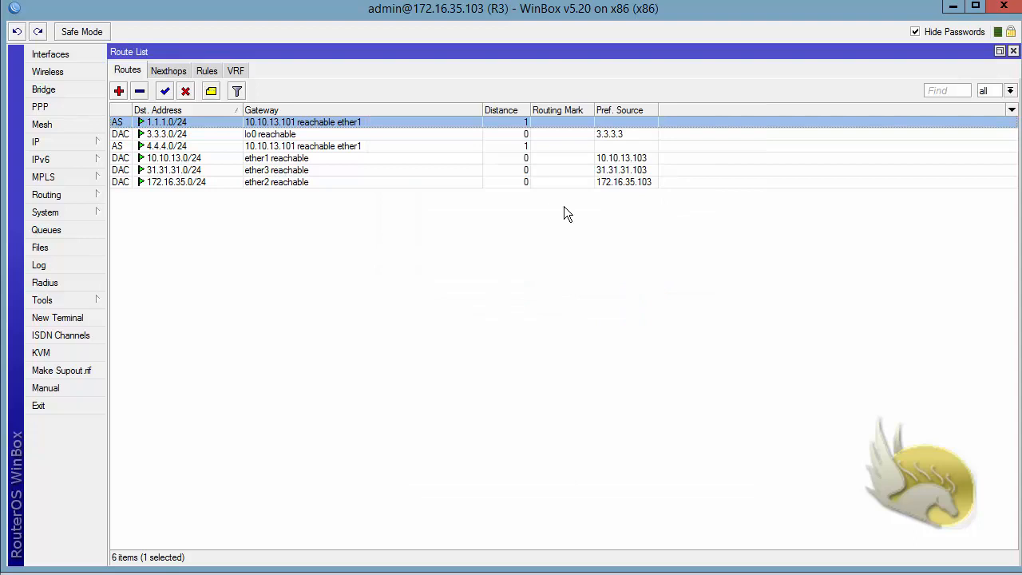